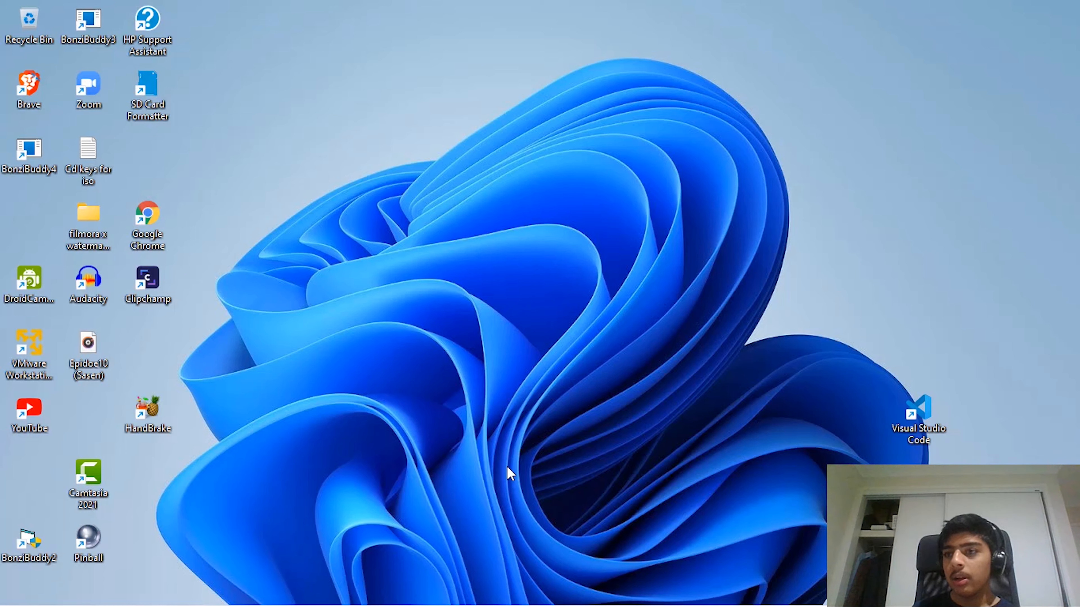
- Open VMware Workstation 16 Player and remove the macOS 10.15 virtual machine from the library
mouse_move(506, 601)
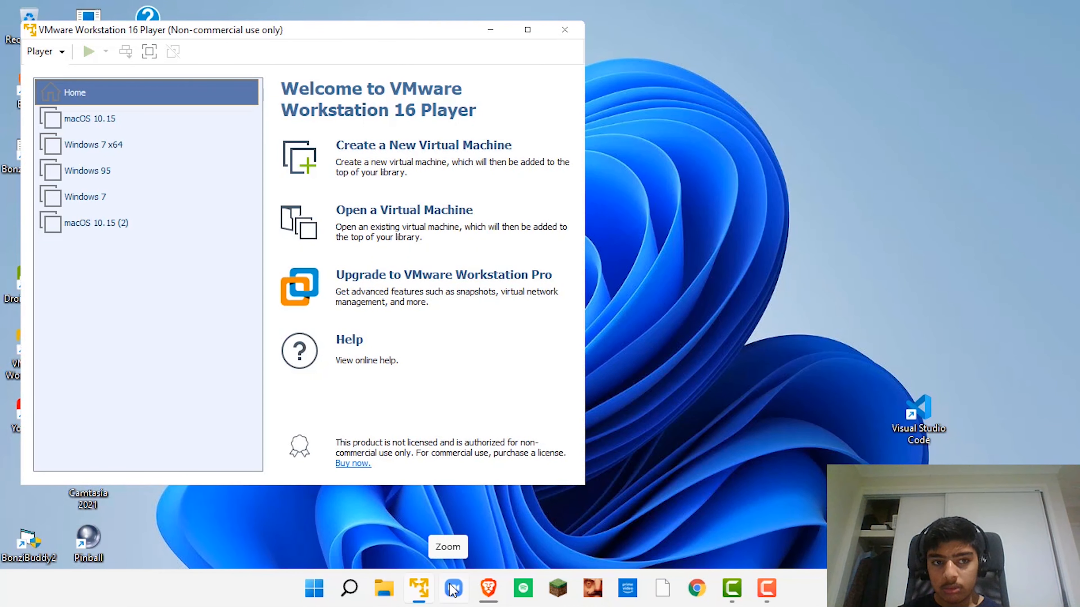
left_click(118, 119)
right_click(119, 120)
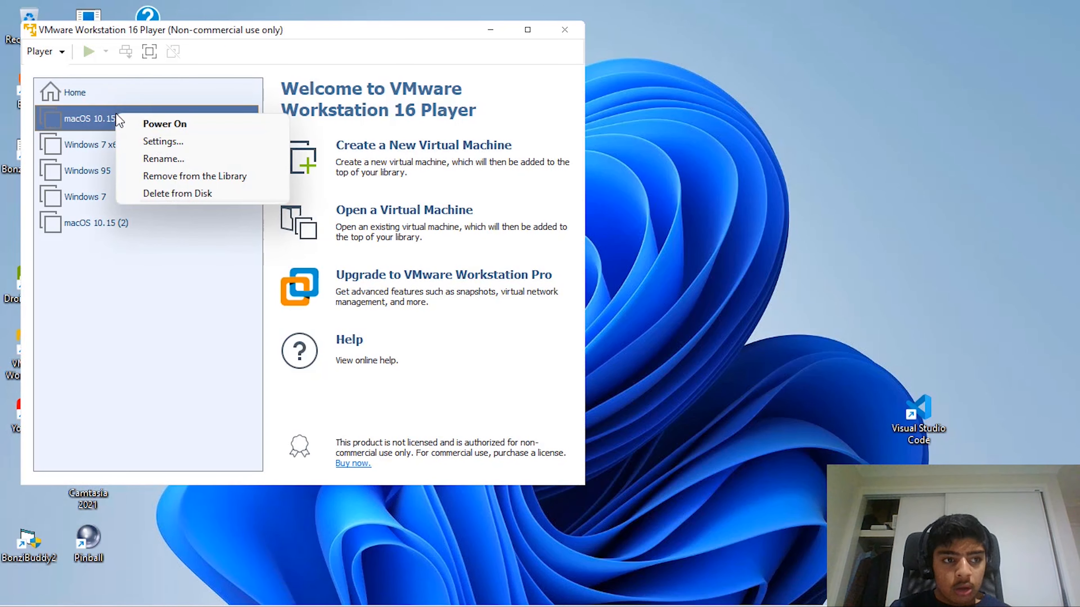
left_click(175, 177)
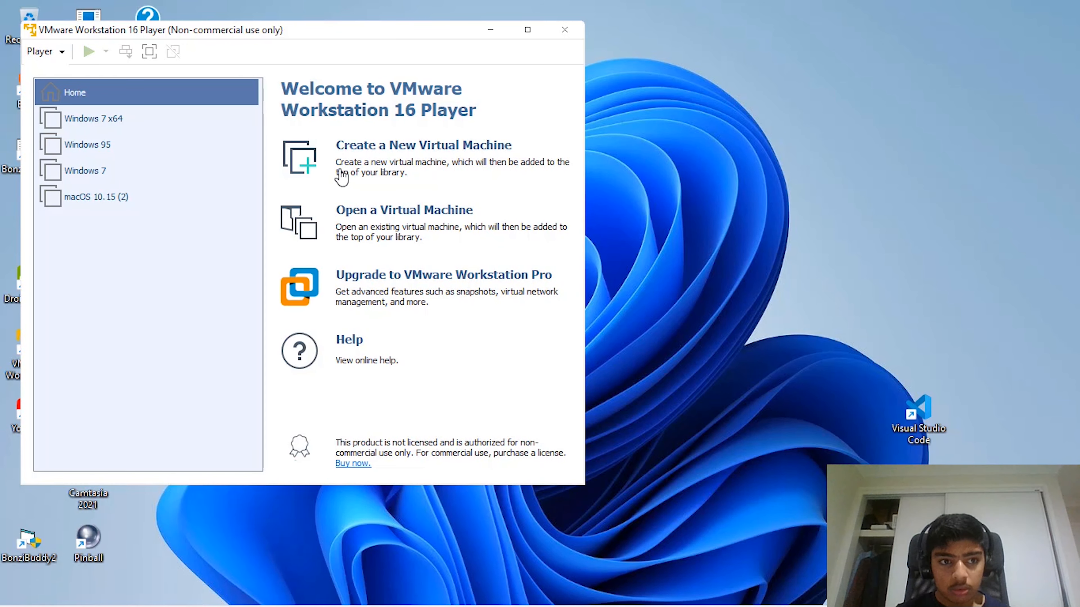
- Start a new virtual machine with the operating system installed later, choosing Apple Mac OS X, version macOS 10.15, as guest
left_click(312, 169)
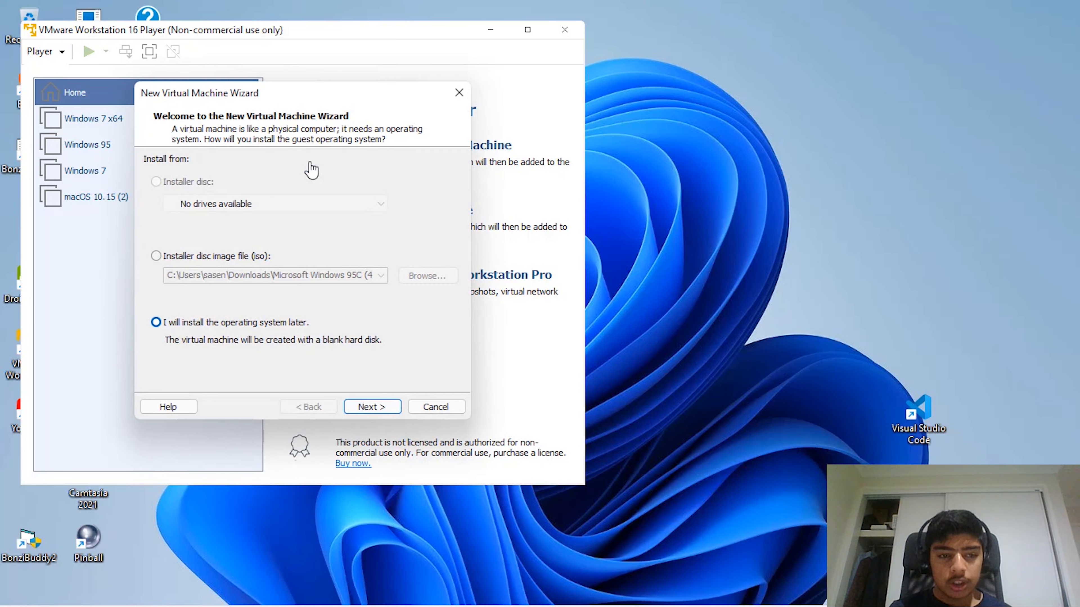
left_click_drag(263, 93, 307, 14)
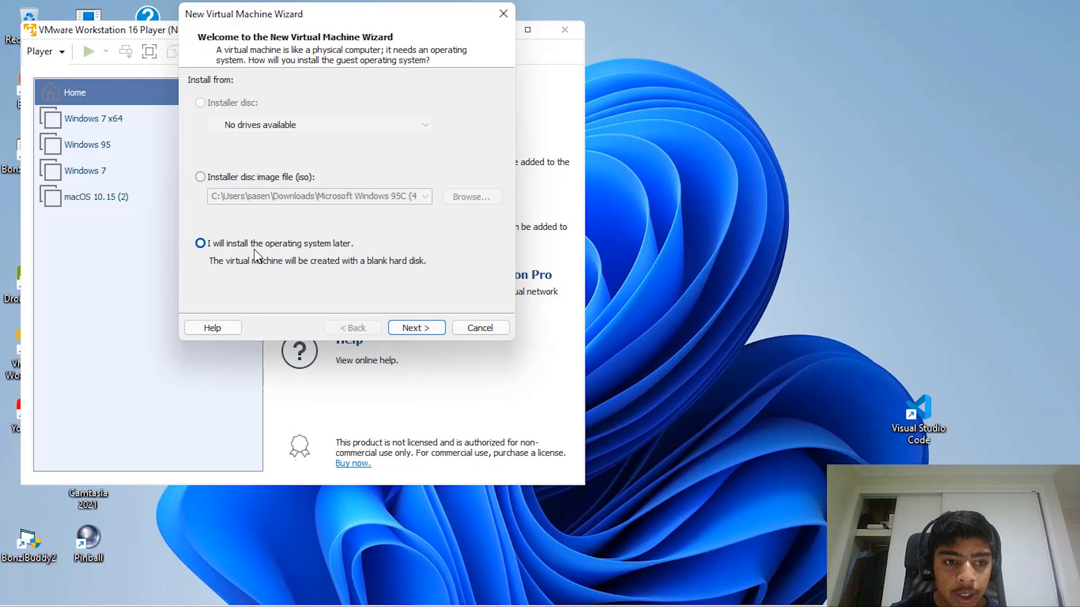
left_click(410, 329)
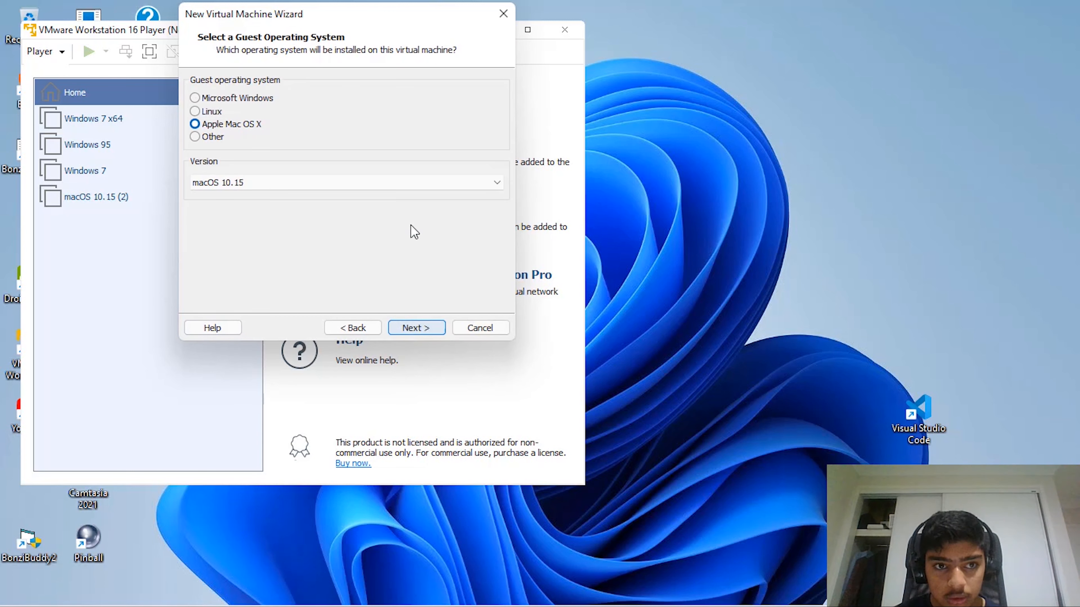
left_click(241, 190)
left_click(241, 190)
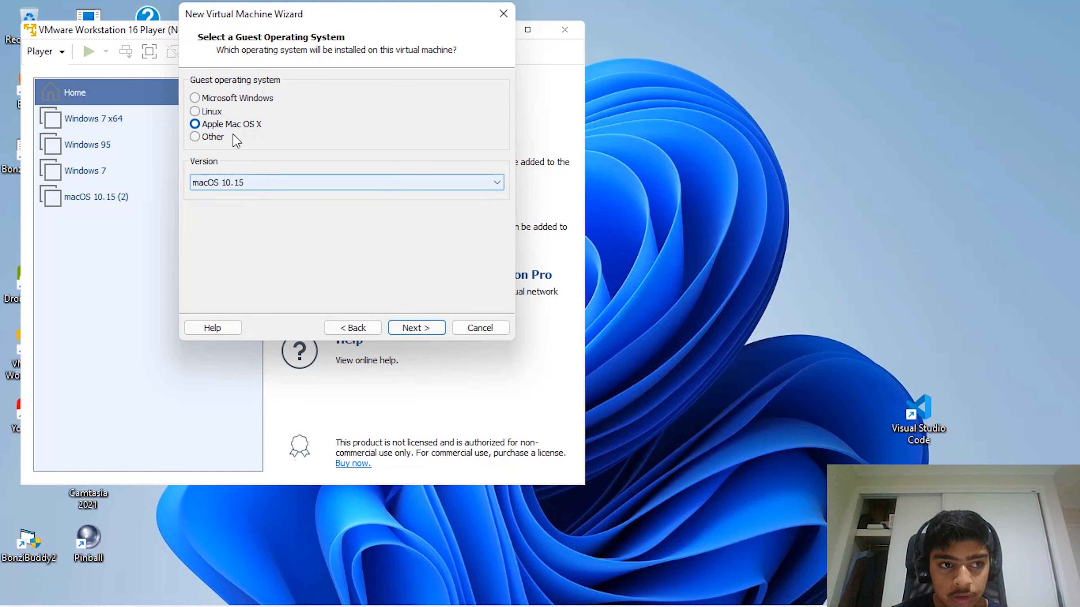
left_click(411, 330)
- Switch to Brave and check the download of Catalina Virtual Disk Image by Intoguide.rar and its Google Drive page
mouse_move(389, 603)
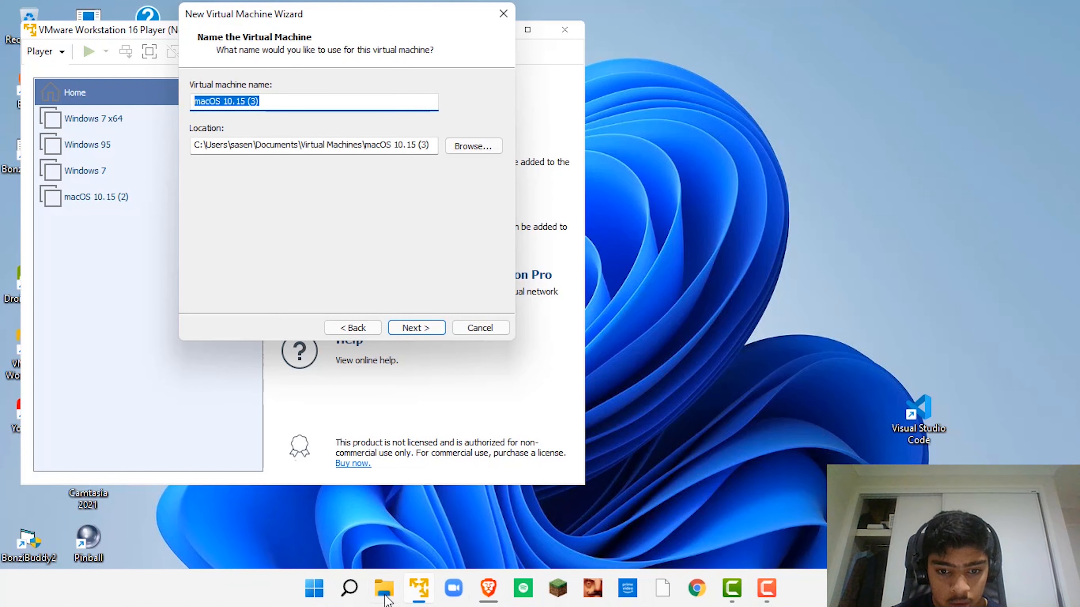
left_click(488, 589)
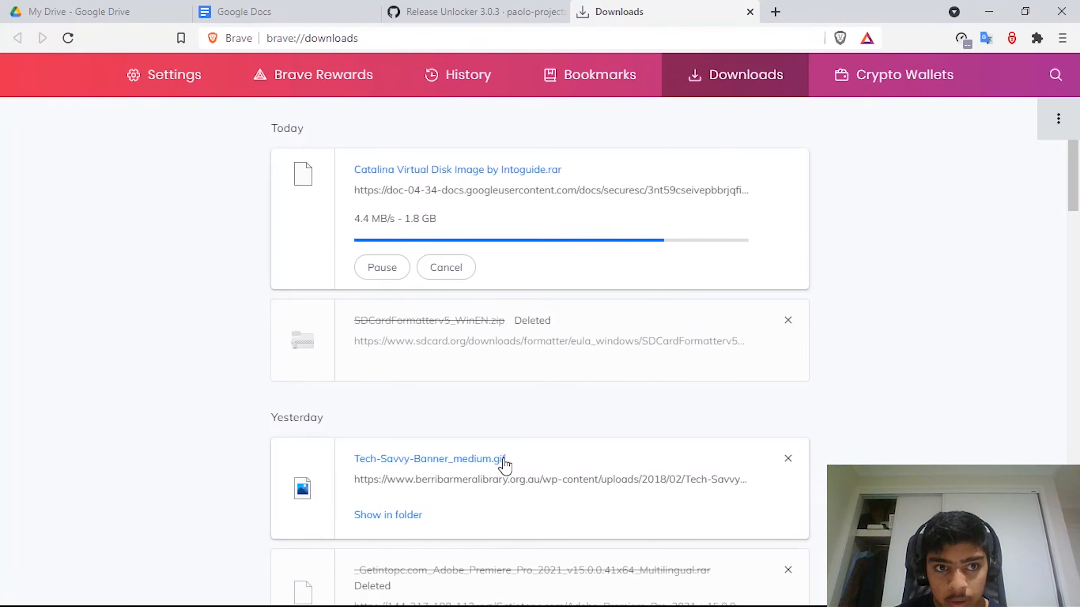
left_click(206, 6)
left_click(128, 12)
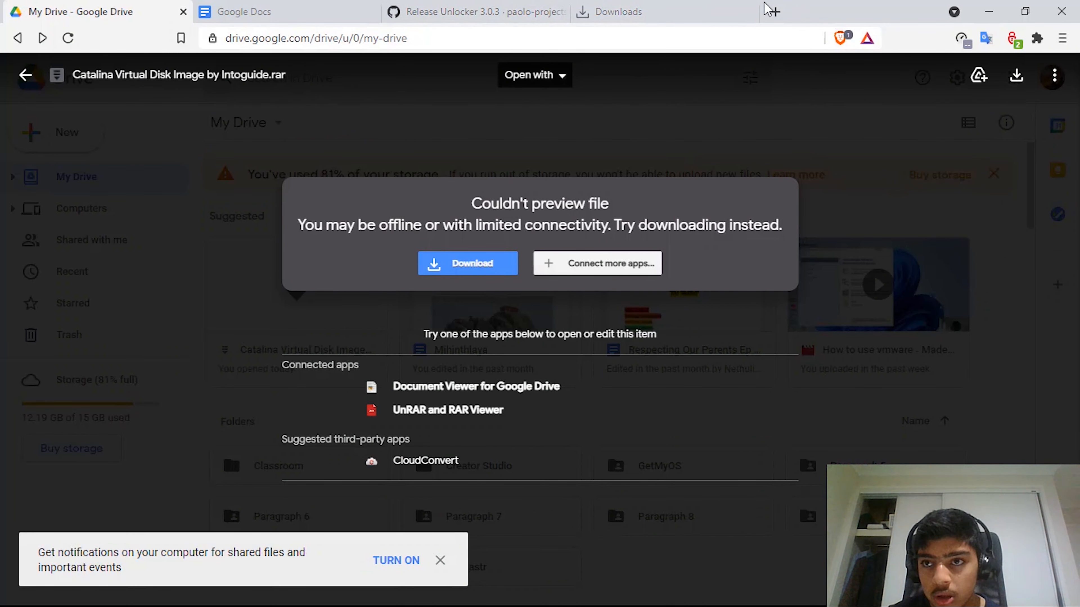
- View the 7-Zip download page at 7-zip.org/download.html, close it and return to the New Virtual Machine Wizard in VMware
left_click(775, 12)
type("7-zip.org/download.html")
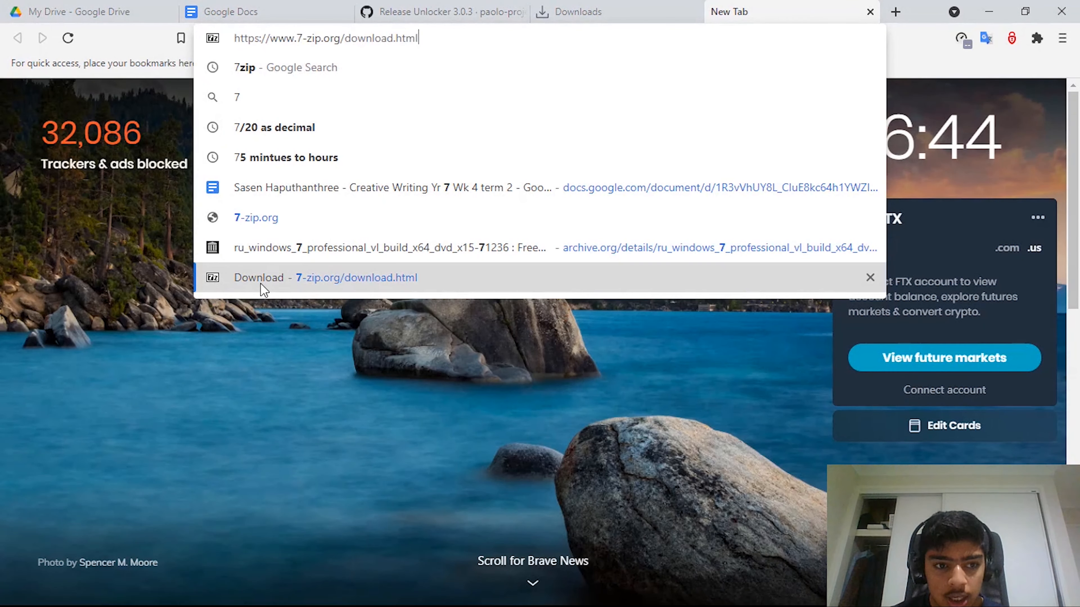
left_click(260, 284)
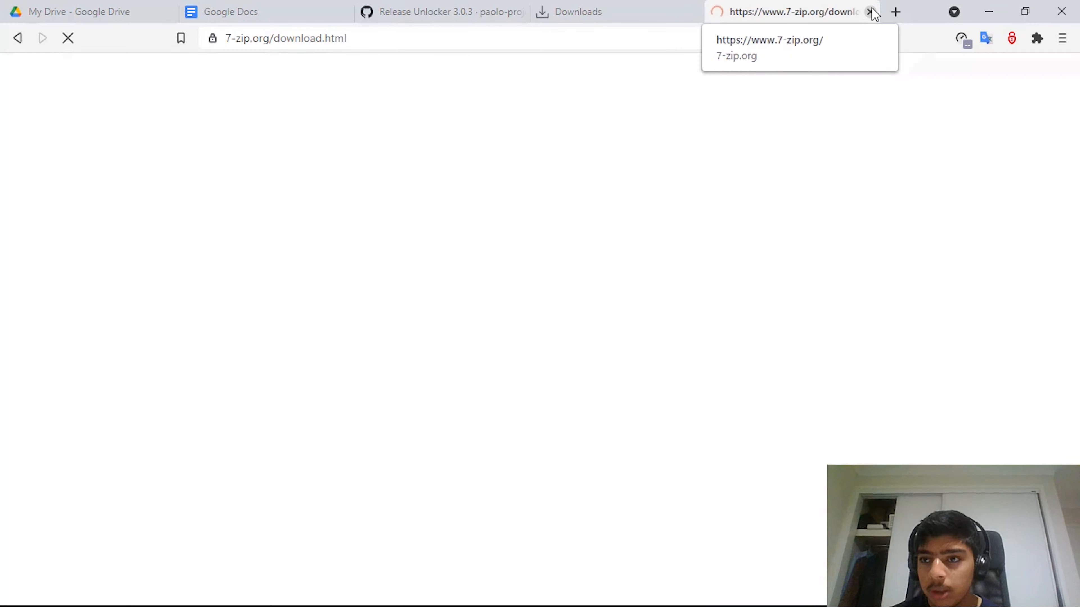
scroll(508, 236, "down", 15)
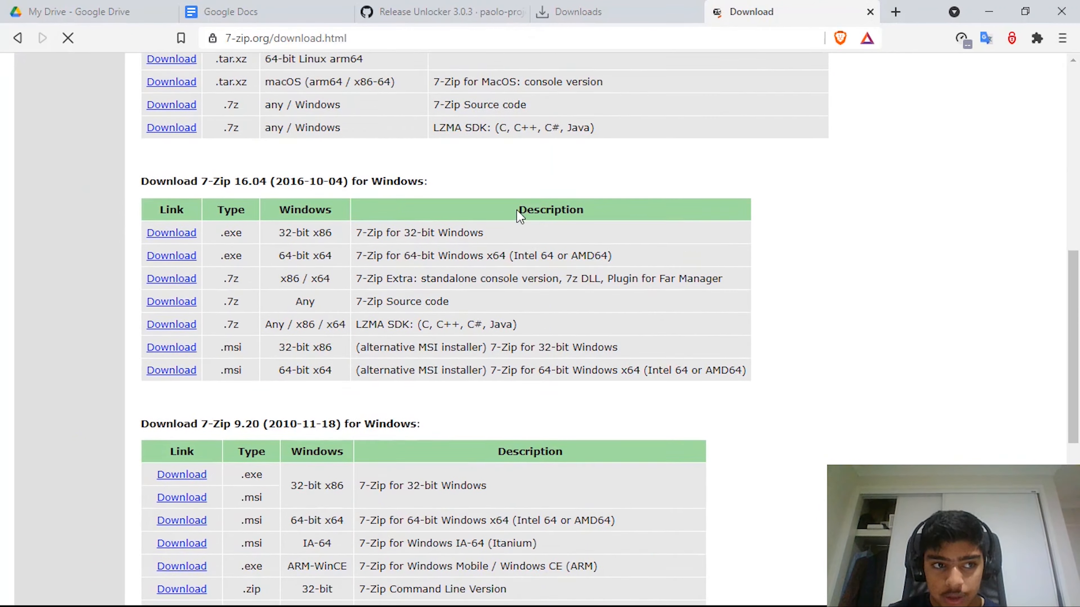
scroll(557, 269, "up", 14)
left_click(870, 13)
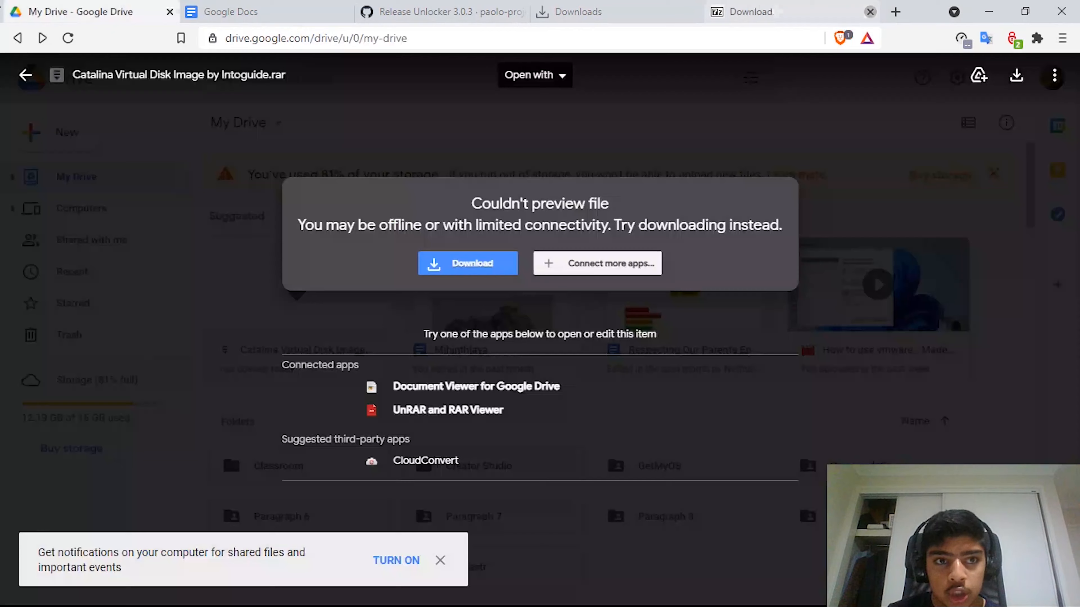
key("alt+Tab")
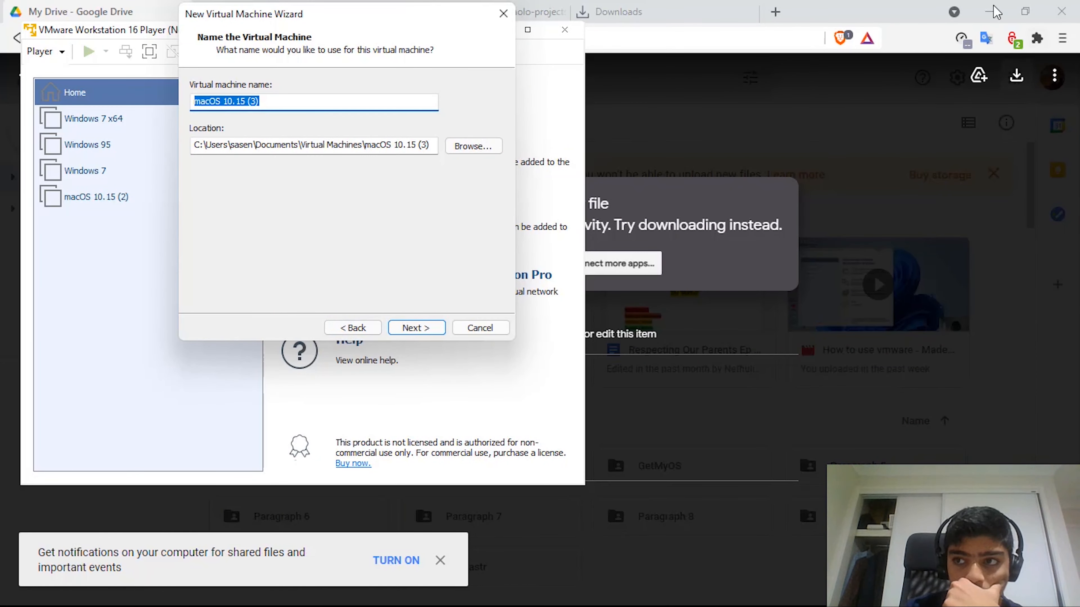
left_click(996, 13)
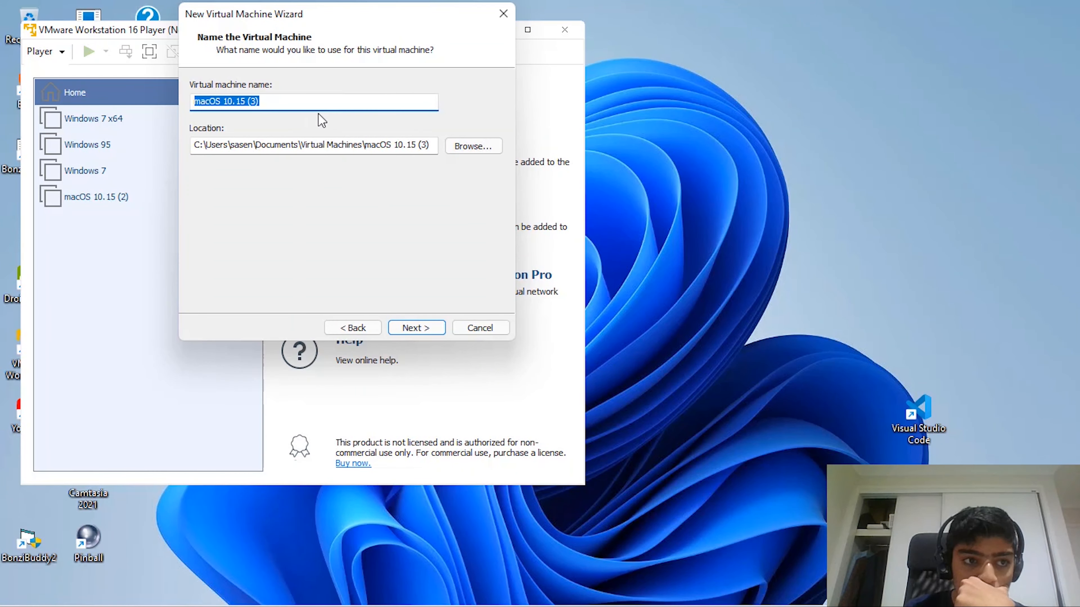
- Name the new virtual machine macOS 10.15 3 and continue to the disk capacity settings
left_click(310, 103)
double_click(265, 109)
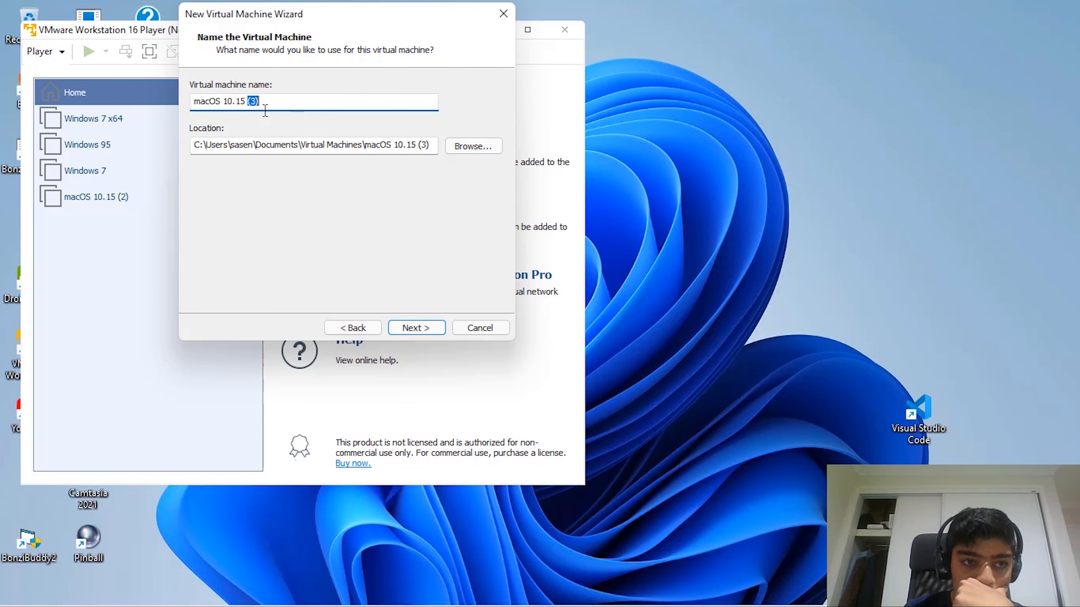
key("BackSpace")
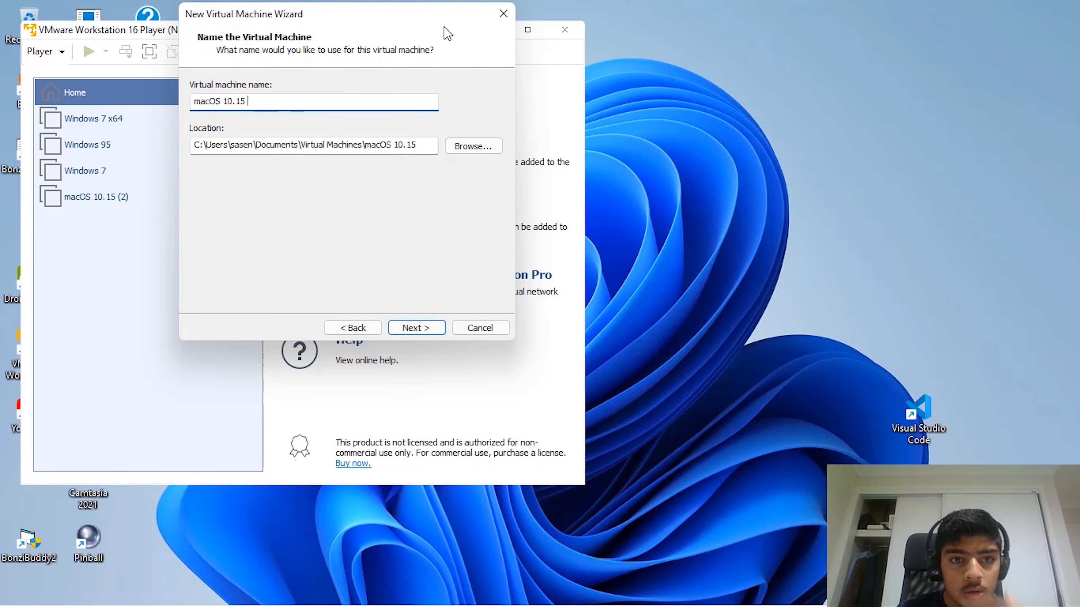
left_click(440, 329)
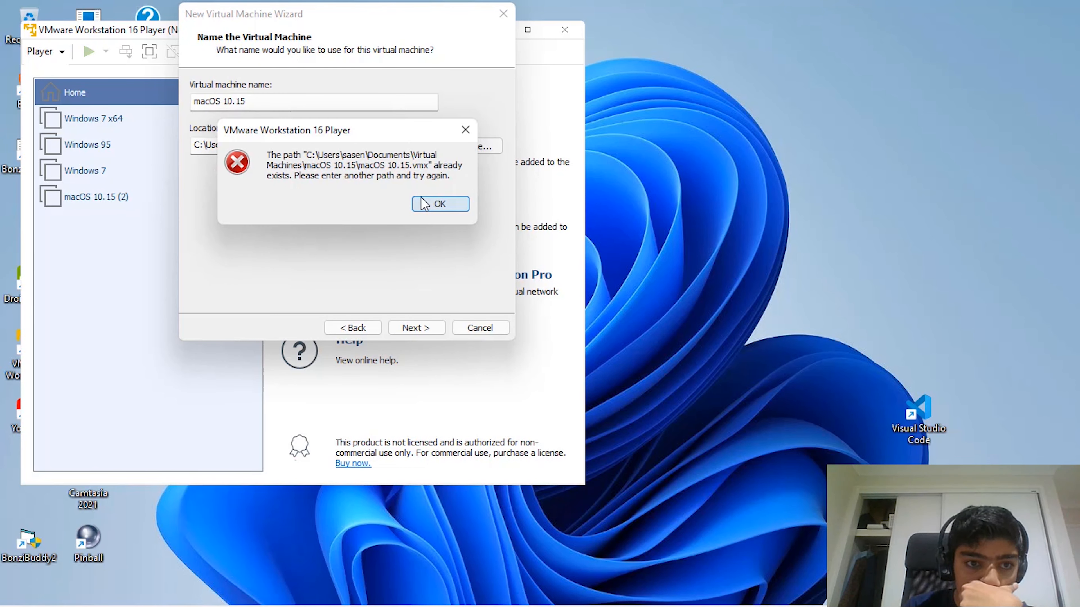
left_click(440, 204)
double_click(284, 104)
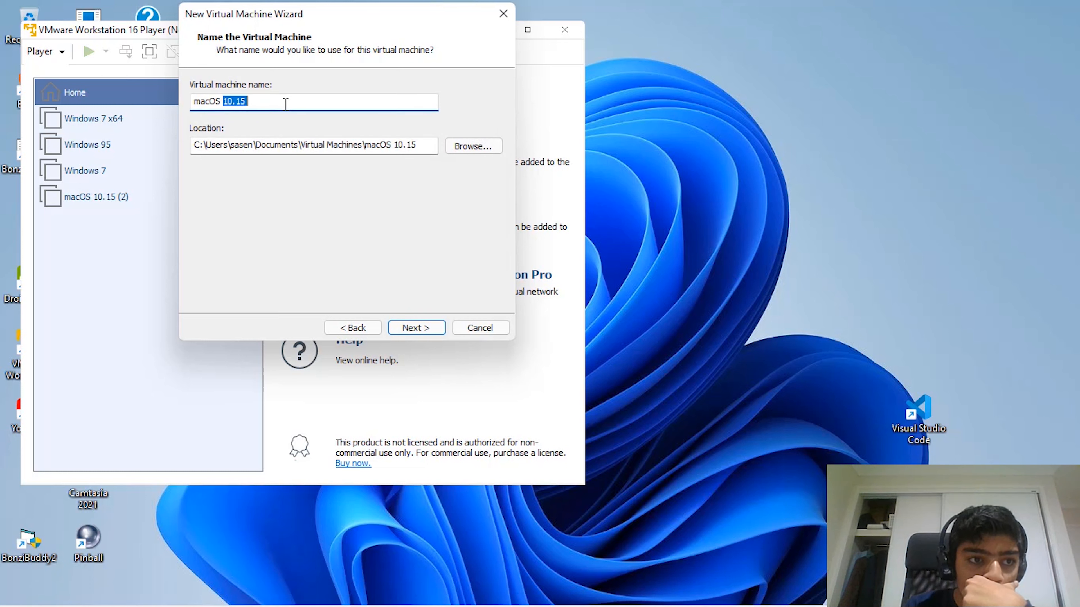
left_click(286, 104)
type("3")
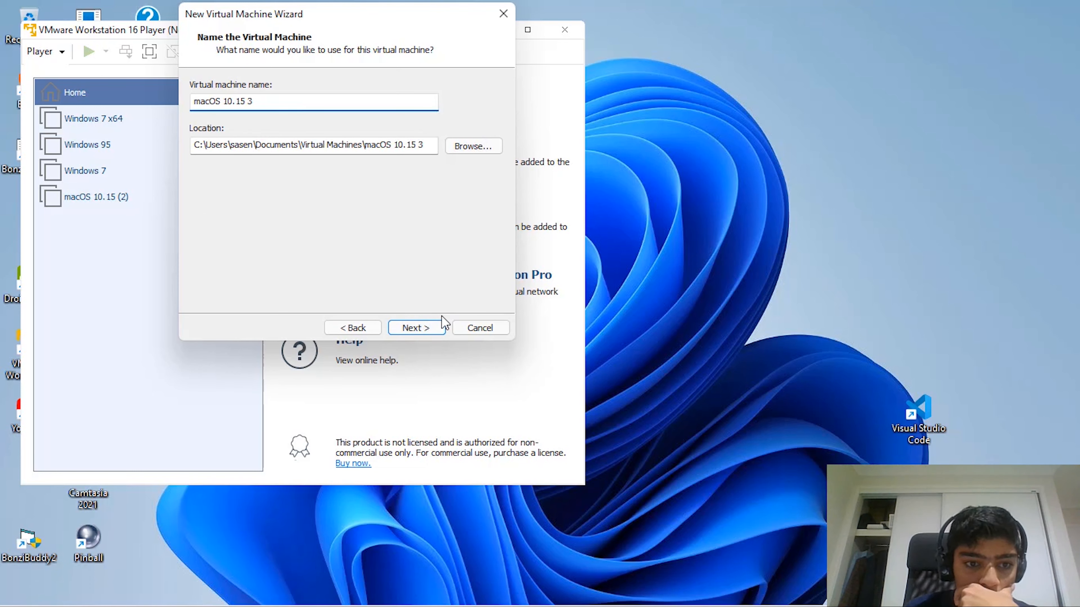
left_click(438, 327)
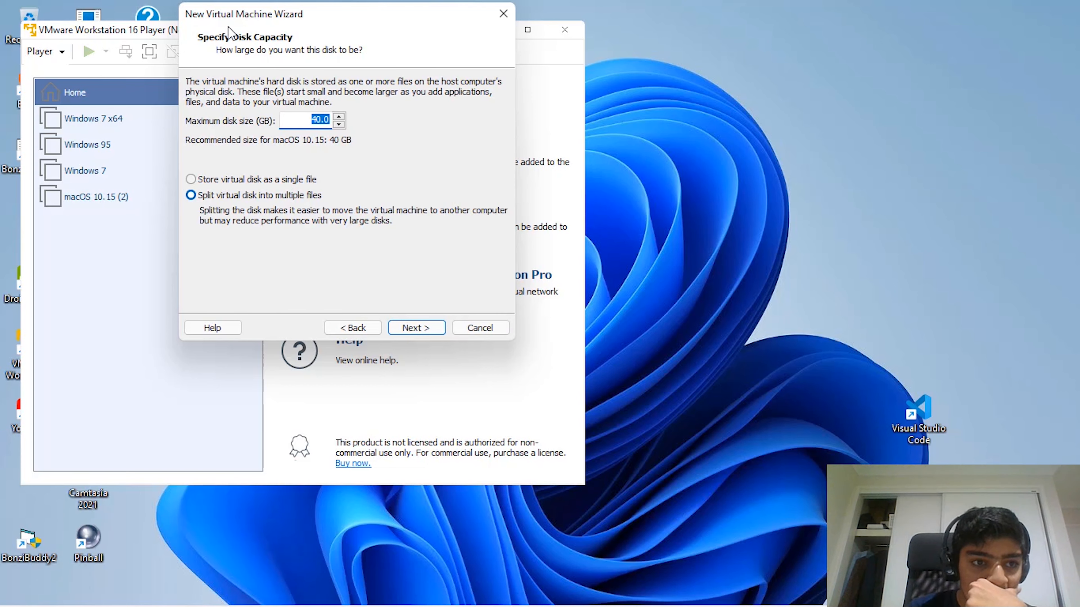
- Accept a 40 GB disk split into multiple files and finish creating the virtual machine
left_click(417, 328)
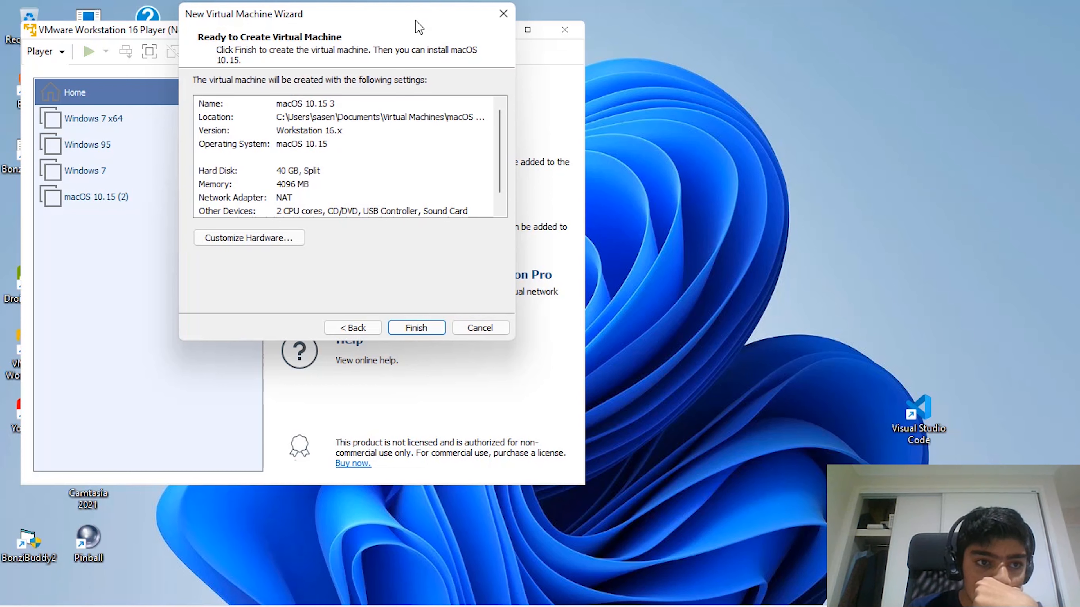
left_click(408, 328)
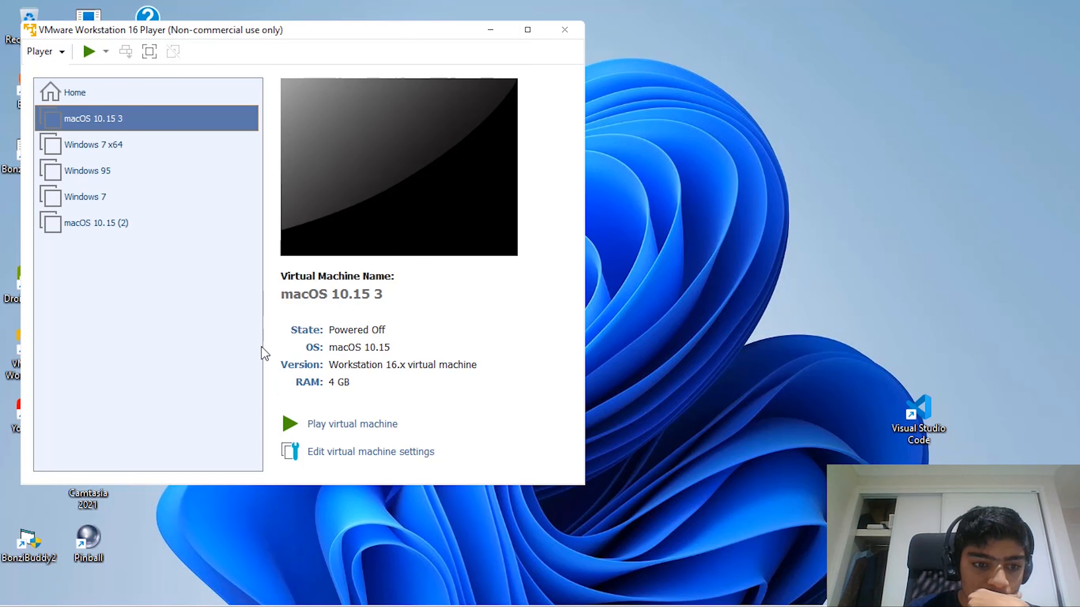
- In the macOS 10.15 3 virtual machine's settings, set the memory to 8192 MB and the processor cores to 4
left_click(331, 453)
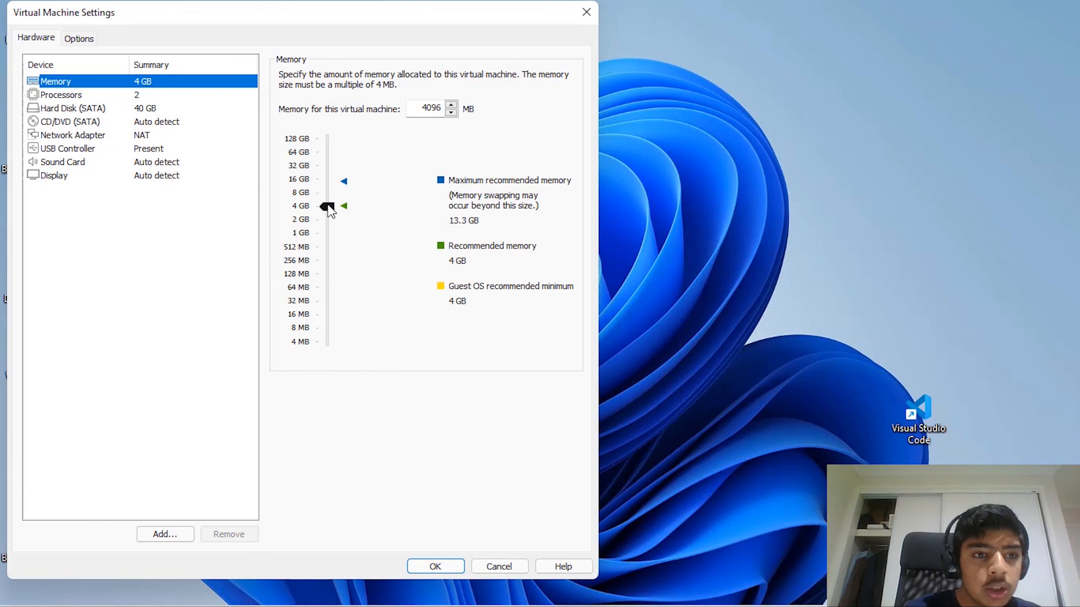
left_click_drag(329, 208, 331, 194)
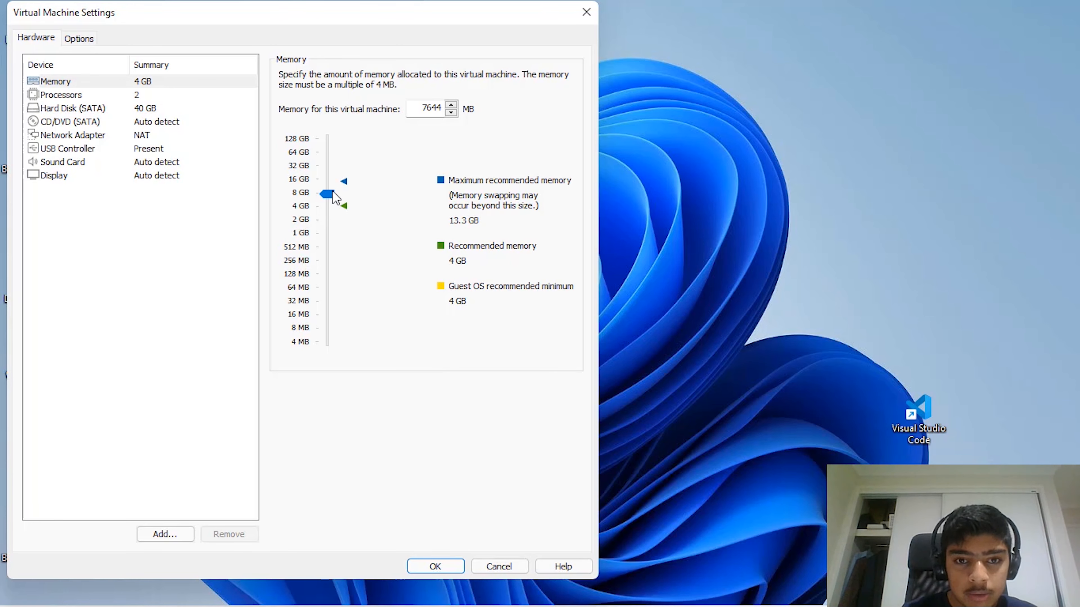
left_click_drag(330, 197, 328, 193)
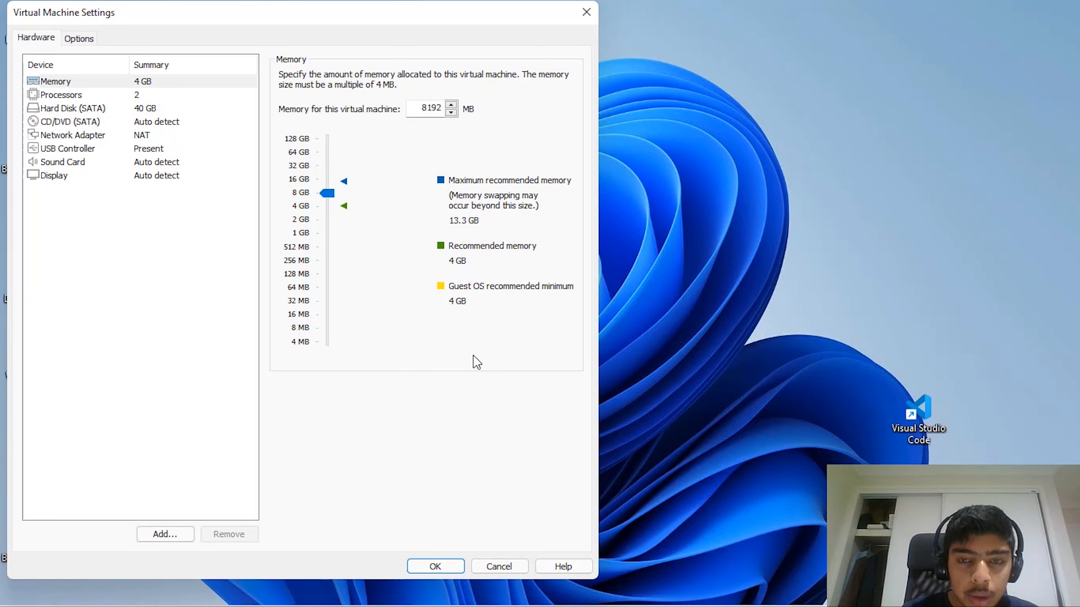
left_click(63, 96)
left_click(442, 77)
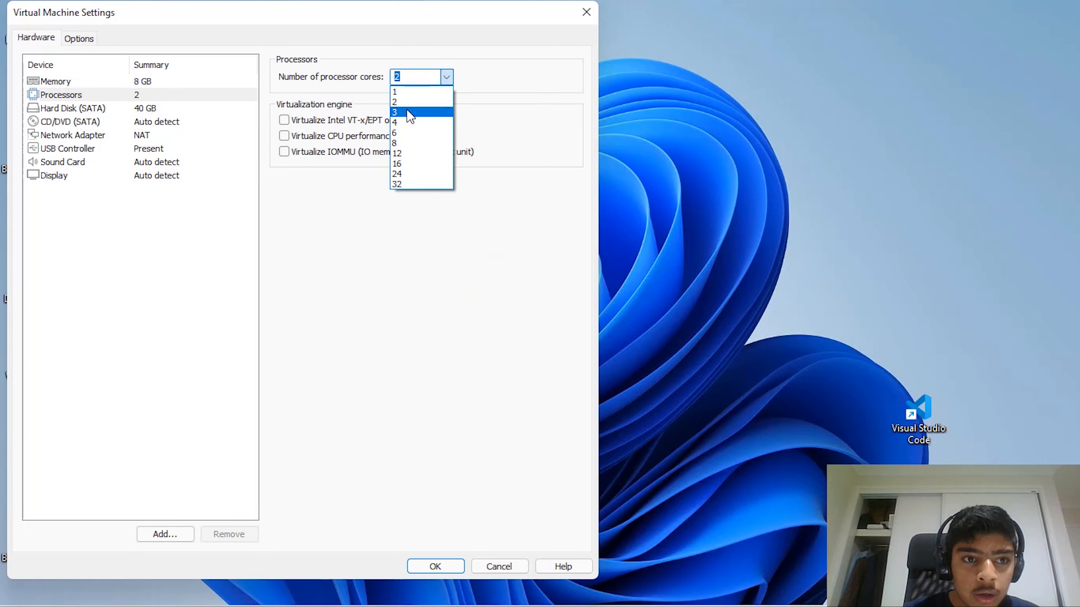
left_click(399, 123)
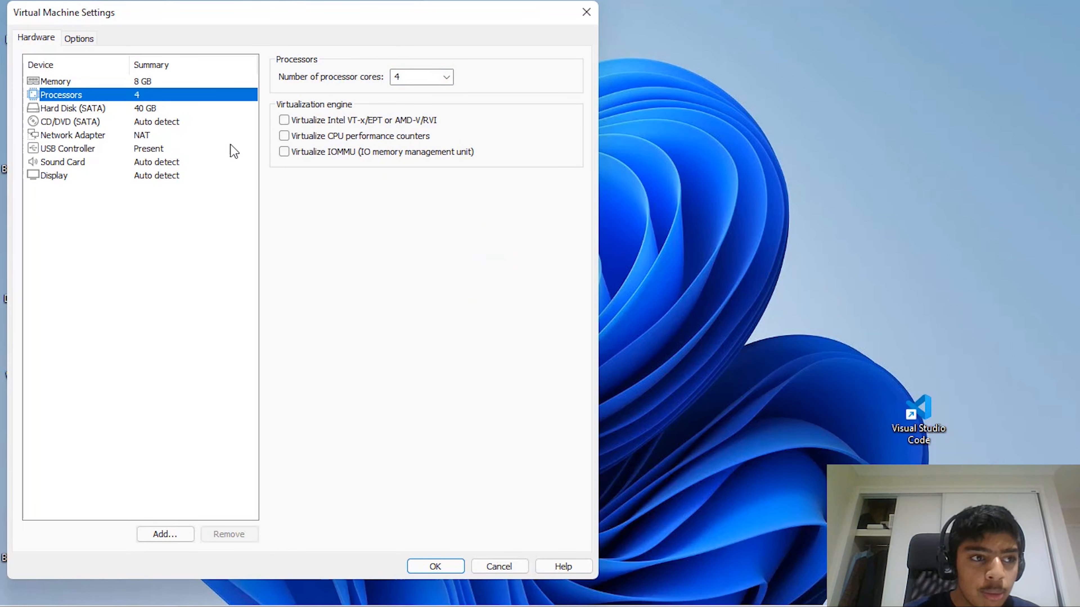
- Review the virtual machine's CD/DVD, network adapter, USB controller, sound card and display settings
left_click(102, 123)
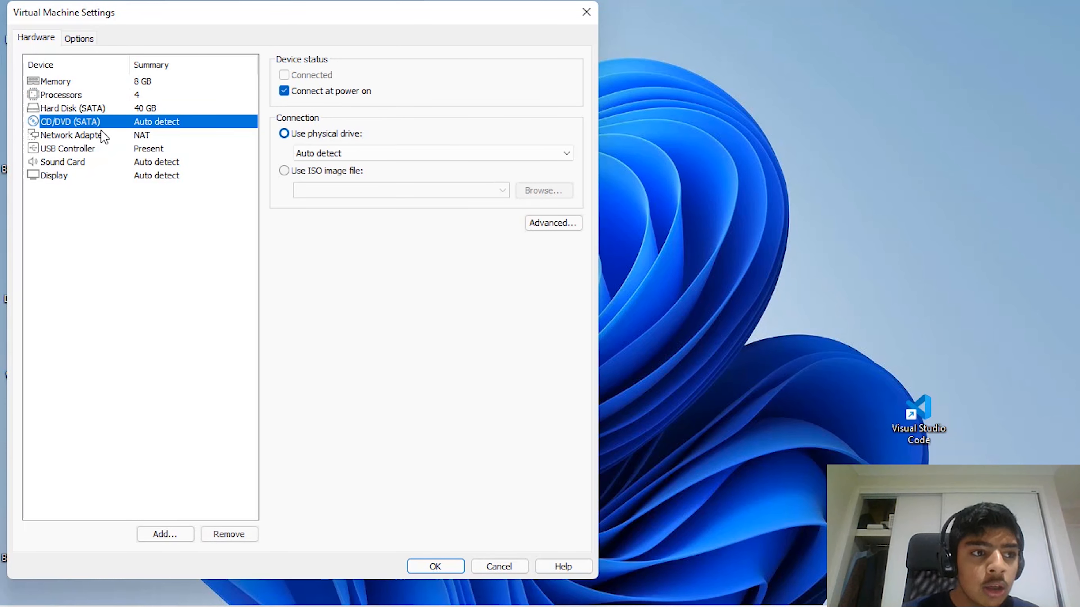
left_click(70, 136)
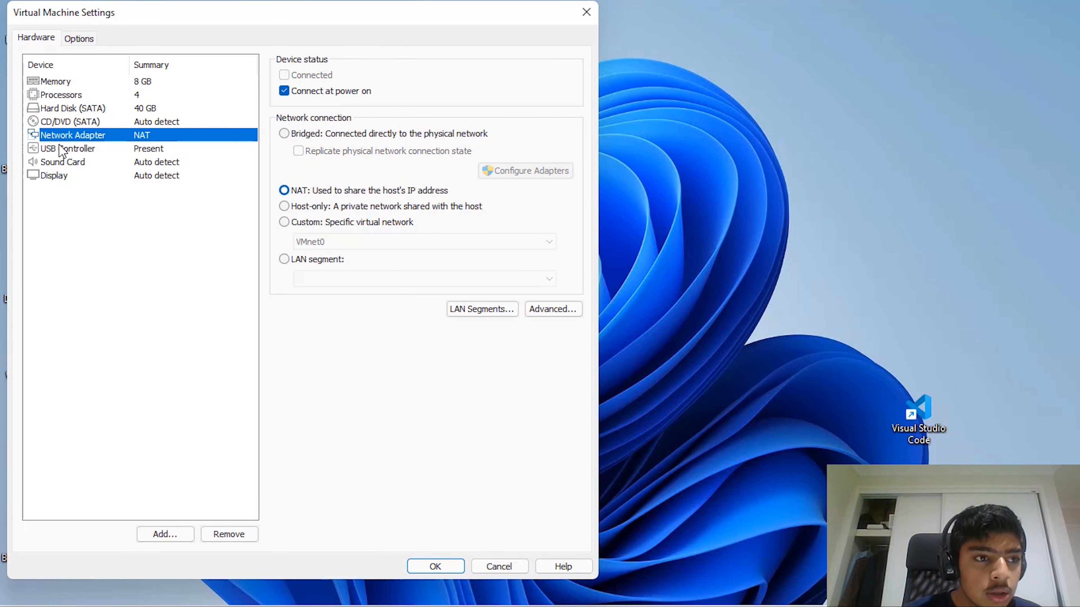
left_click(63, 148)
left_click(58, 162)
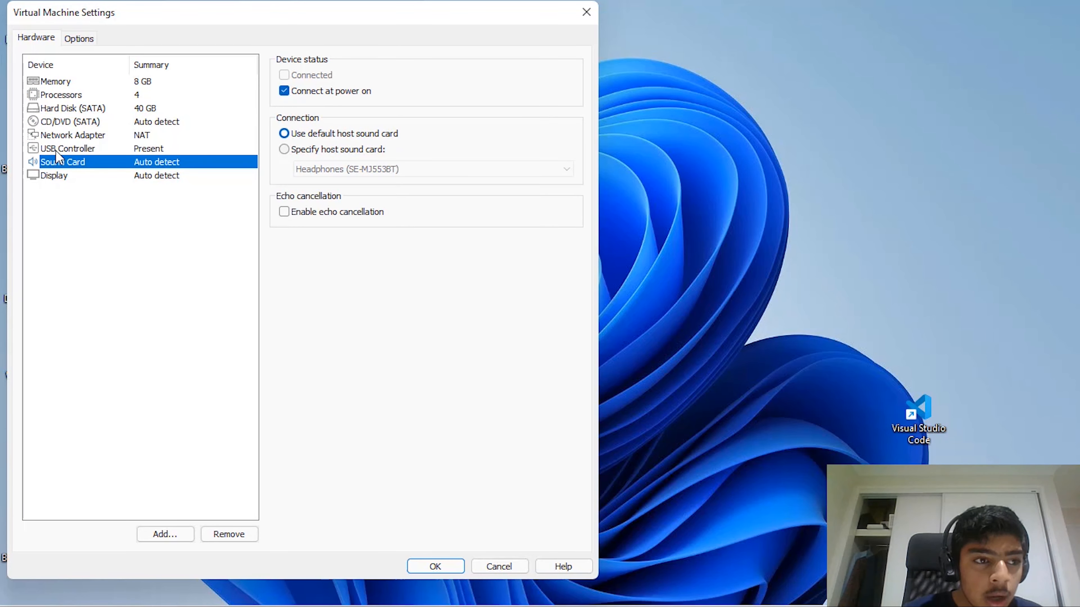
left_click(47, 176)
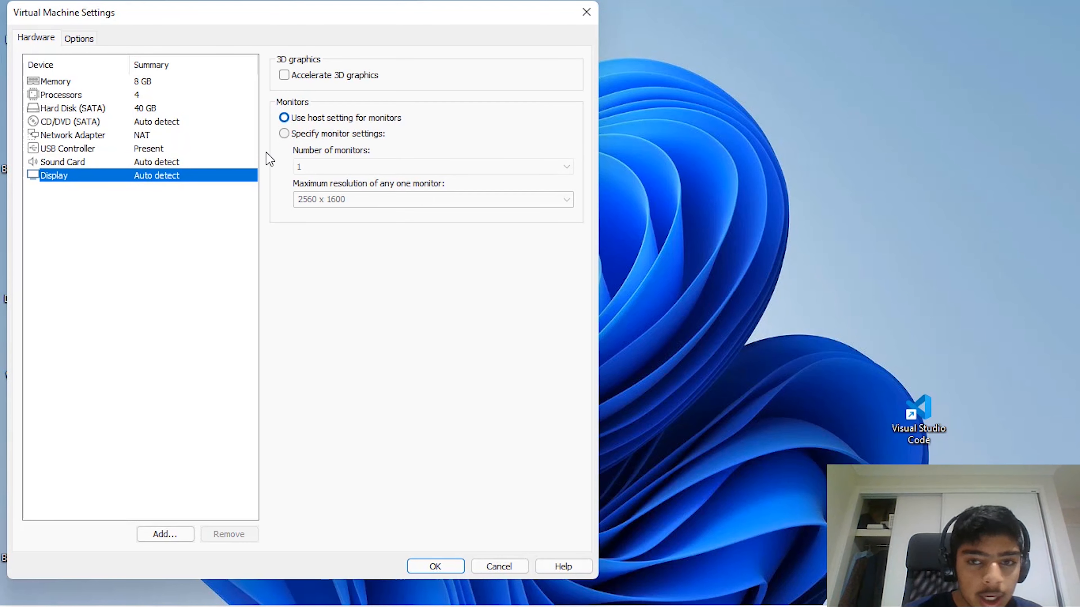
left_click(325, 121)
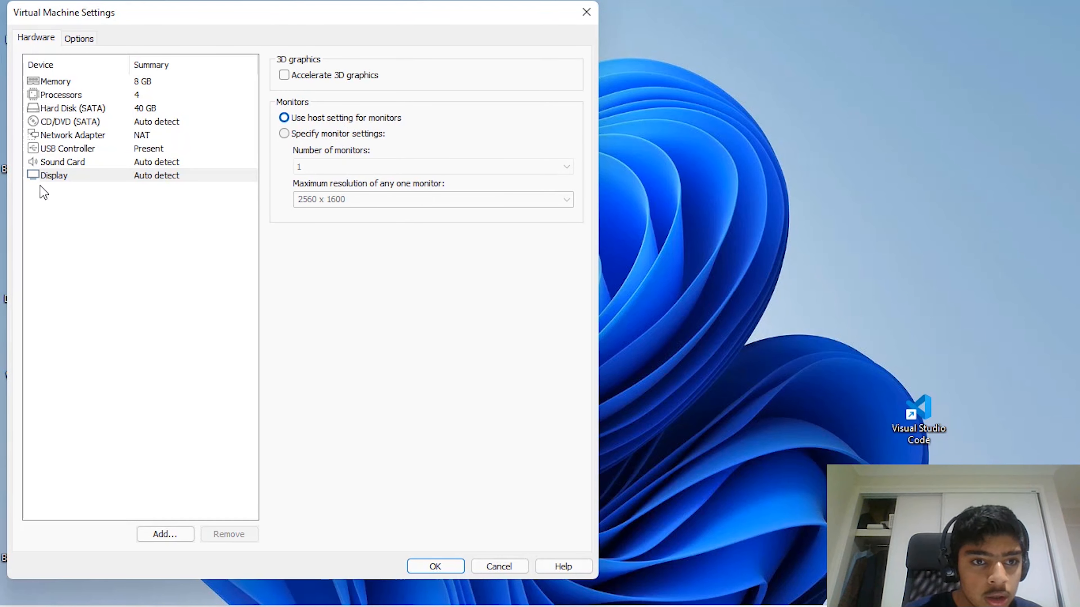
left_click(60, 163)
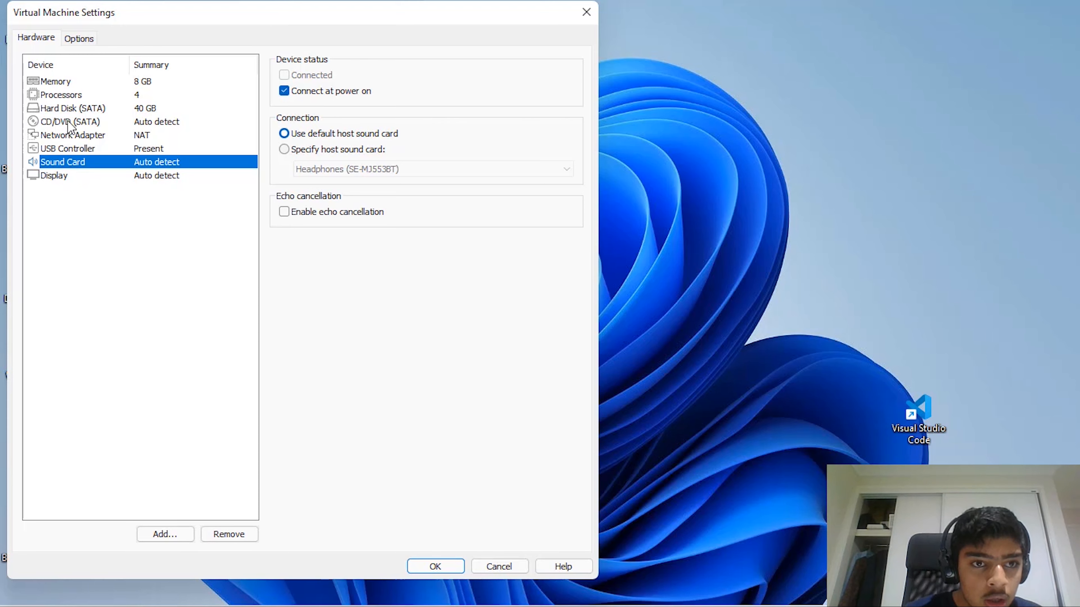
- Remove the 40 GB hard disk from the virtual machine and start adding a new SATA hard disk
left_click(73, 108)
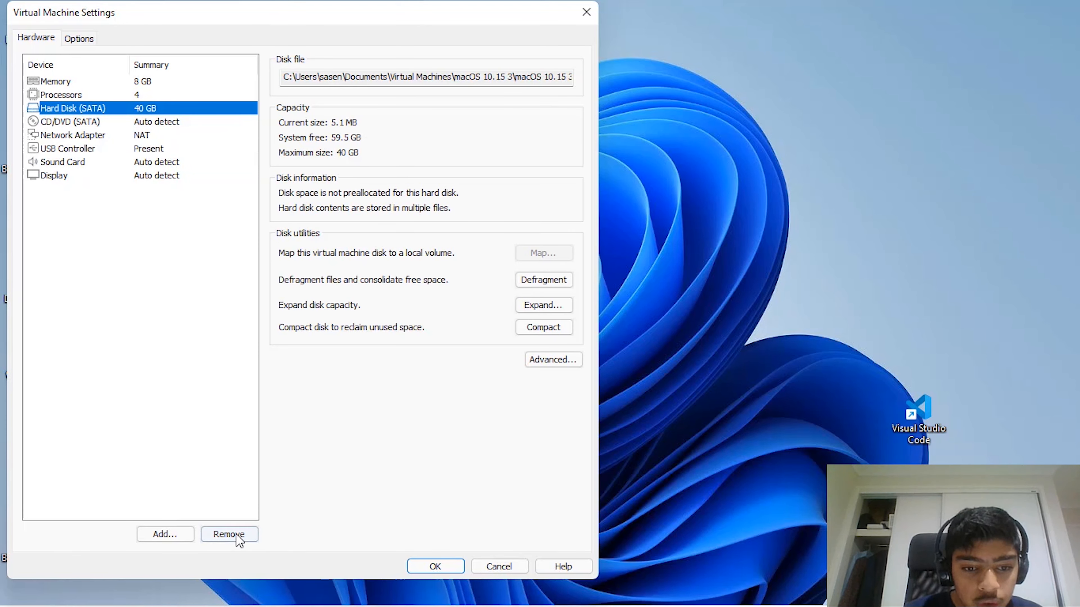
left_click(239, 542)
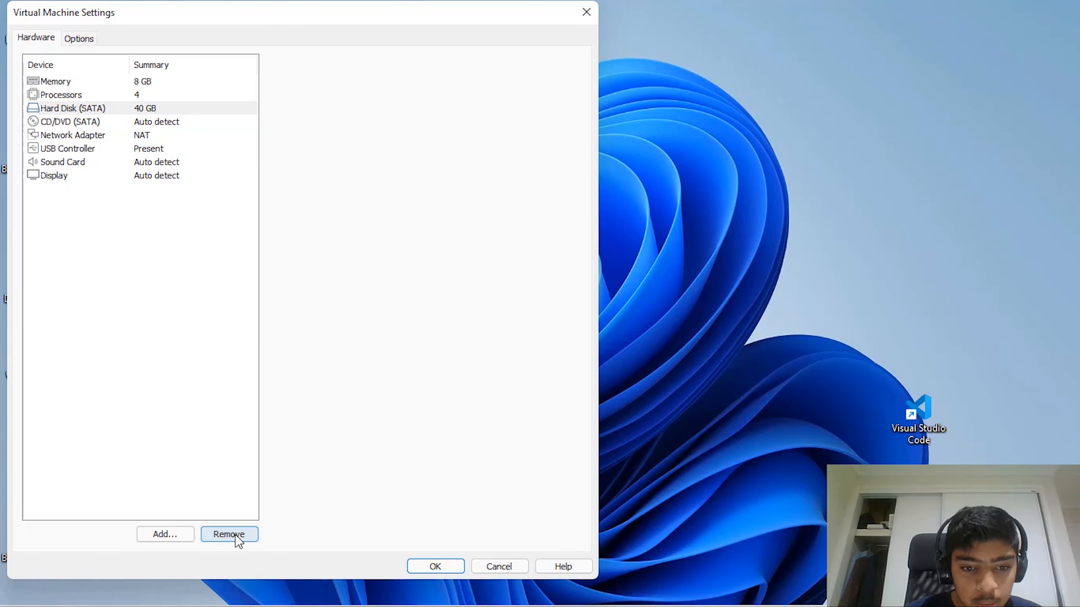
left_click(184, 534)
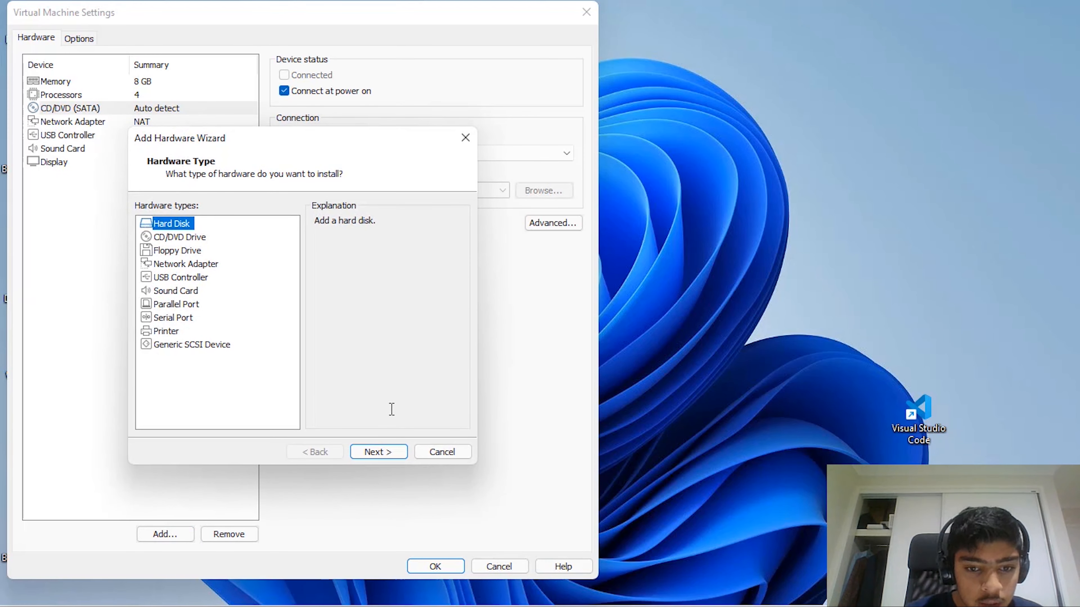
left_click(385, 452)
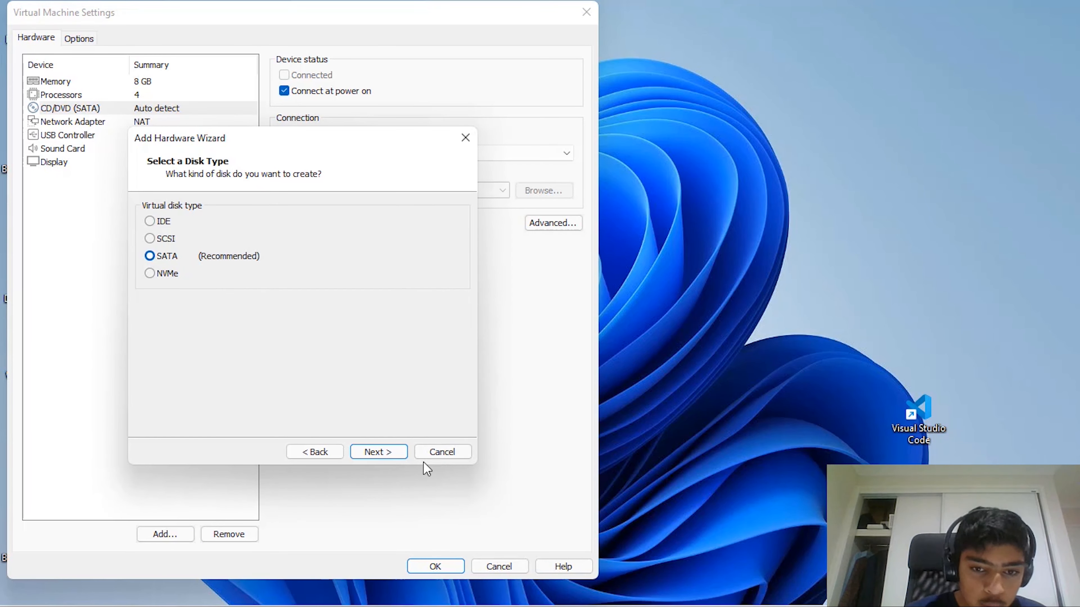
left_click(370, 451)
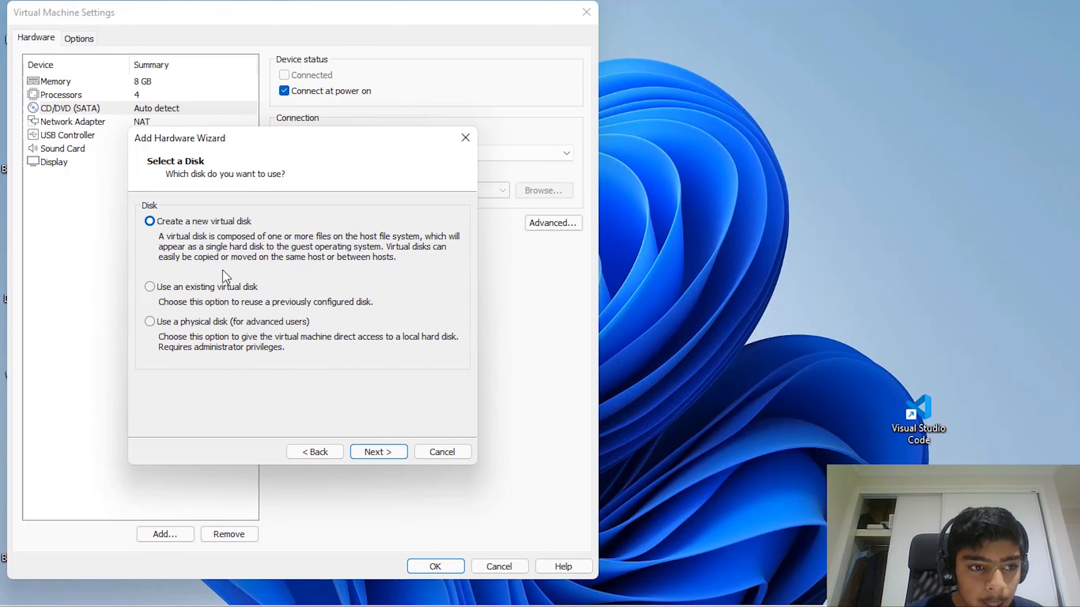
- Choose to use an existing virtual disk and select macOS Catalina Virtual Disk Image from the Catalina Virtual Disk Image by Intoguide folder
left_click(224, 290)
left_click(384, 452)
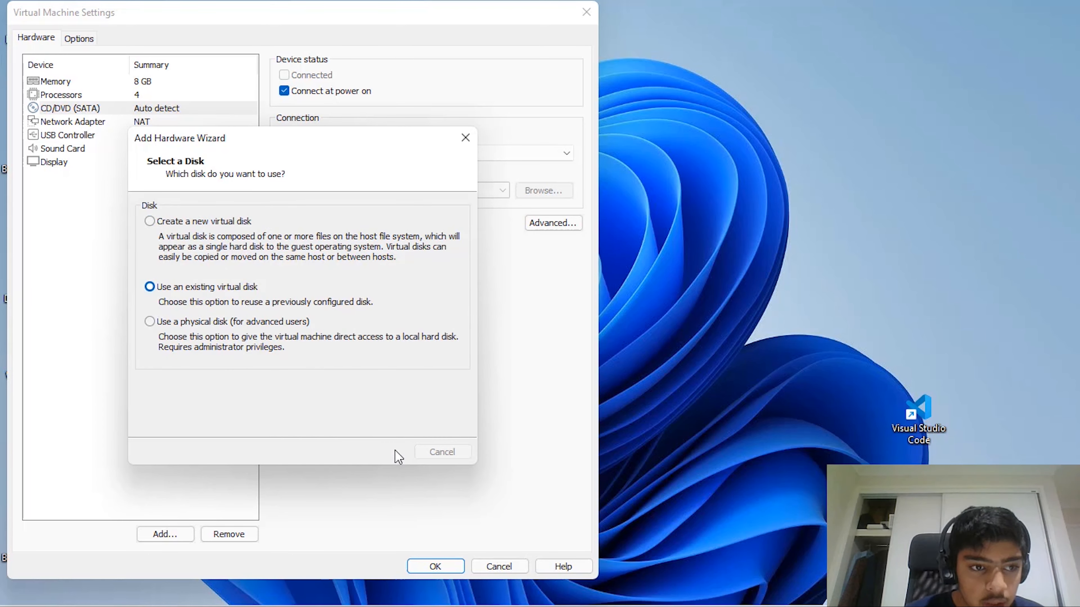
left_click(429, 223)
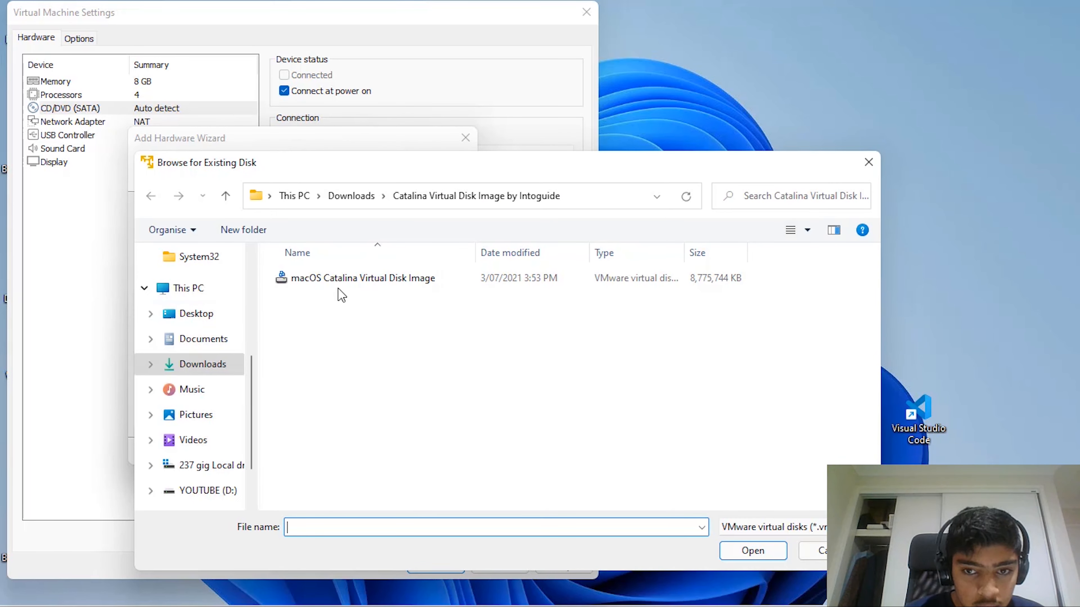
double_click(335, 278)
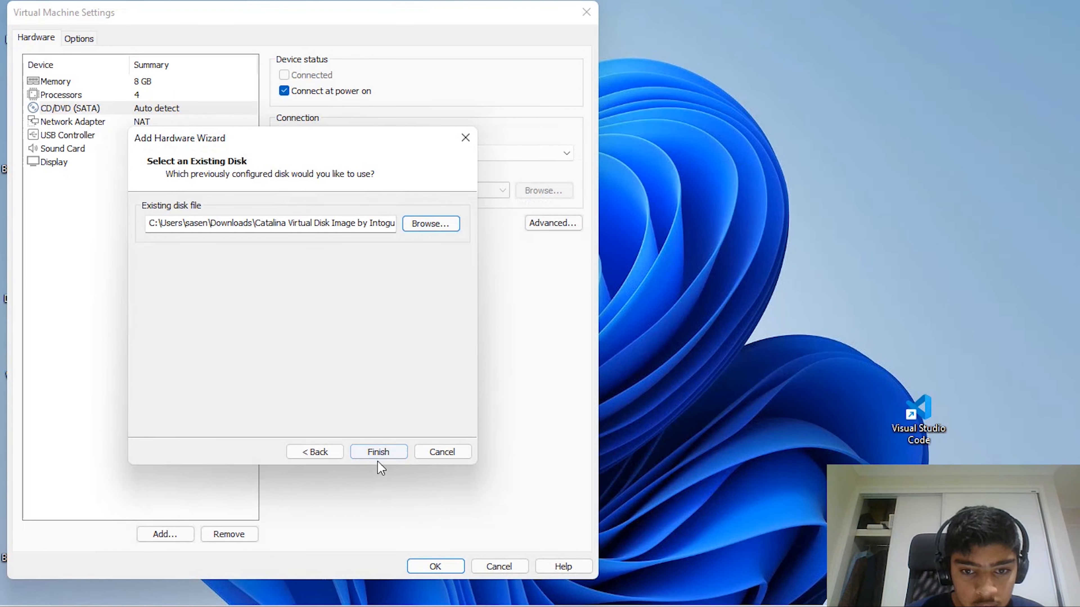
- Finish adding the disk in its existing format and save the virtual machine settings
left_click(379, 456)
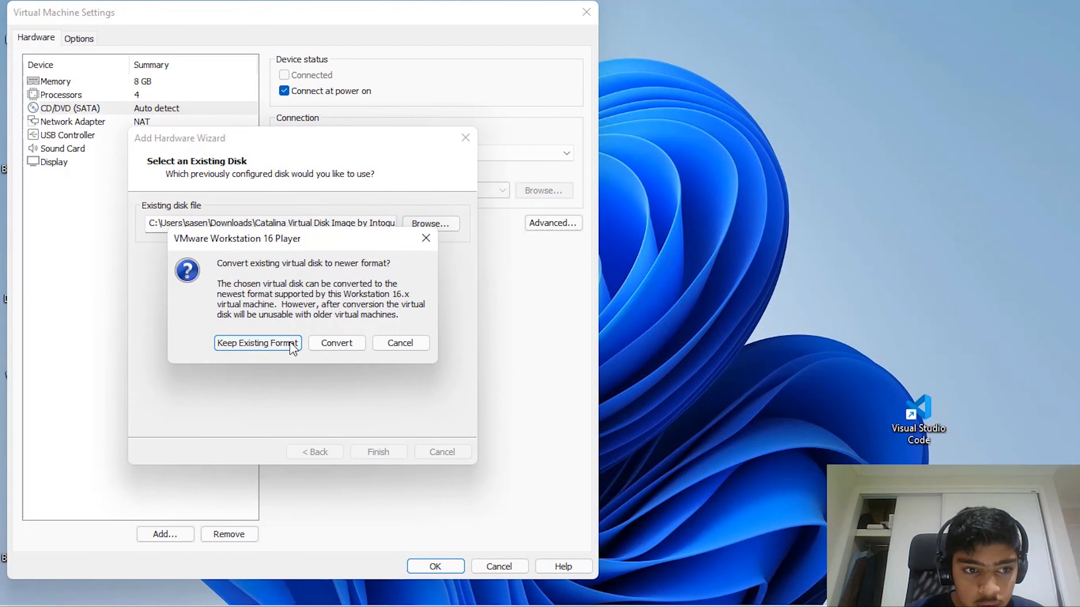
left_click_drag(275, 245, 254, 256)
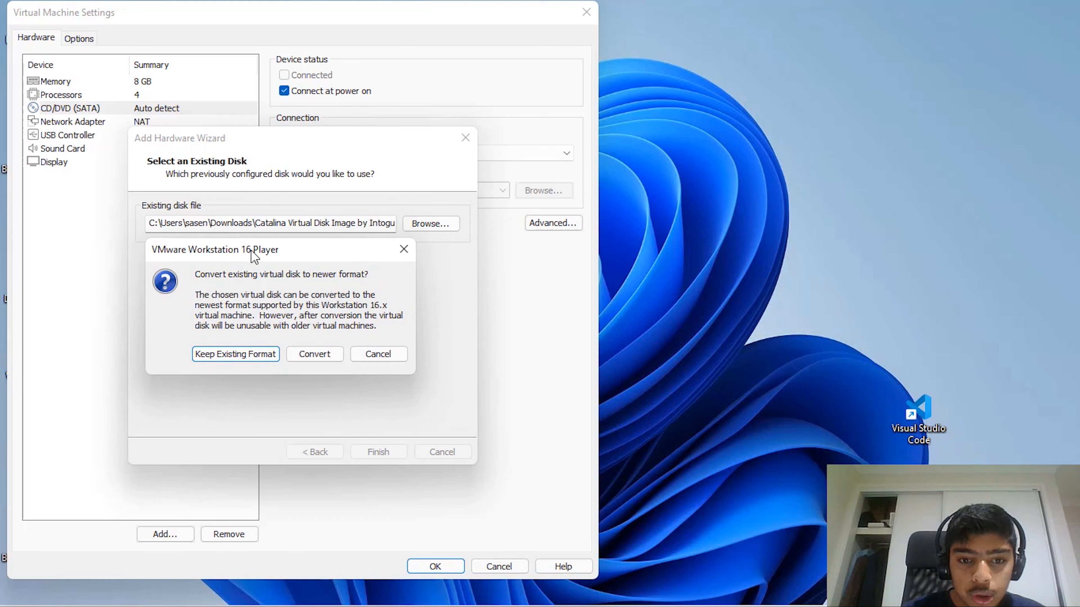
left_click(236, 355)
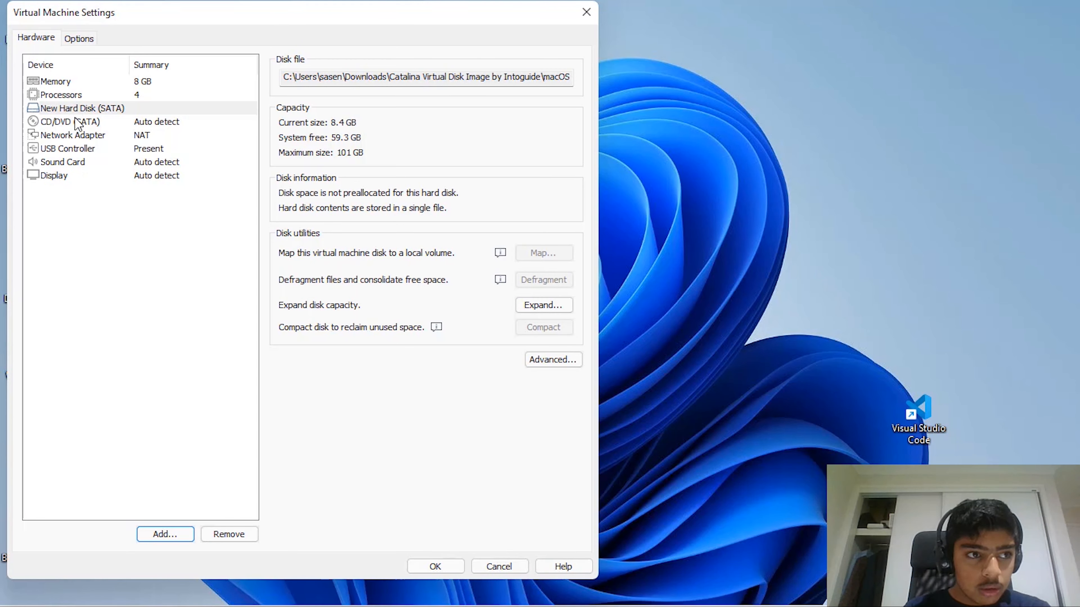
left_click(73, 109)
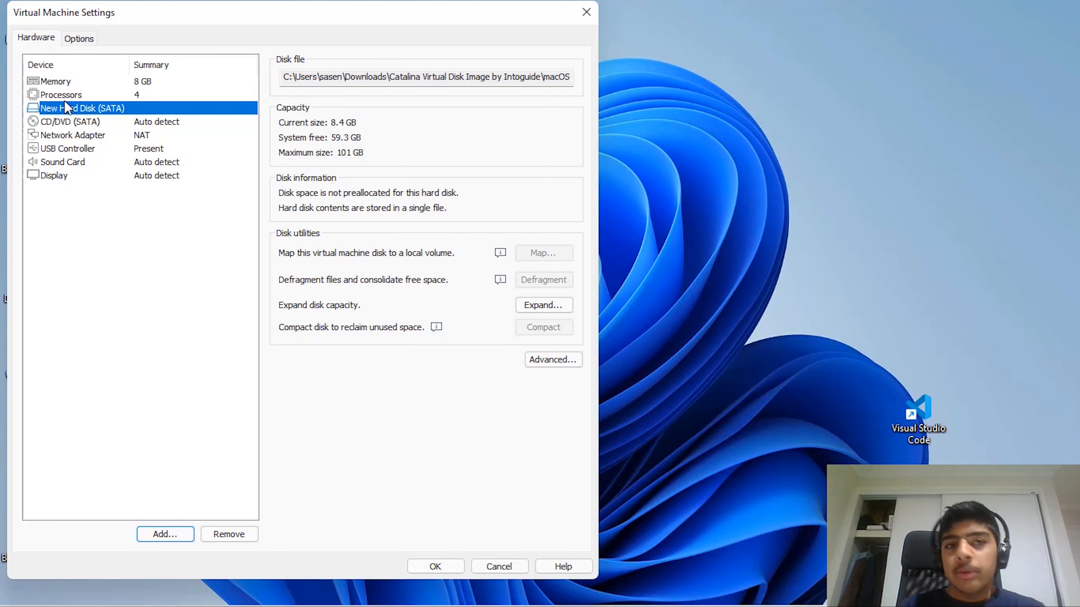
left_click(434, 567)
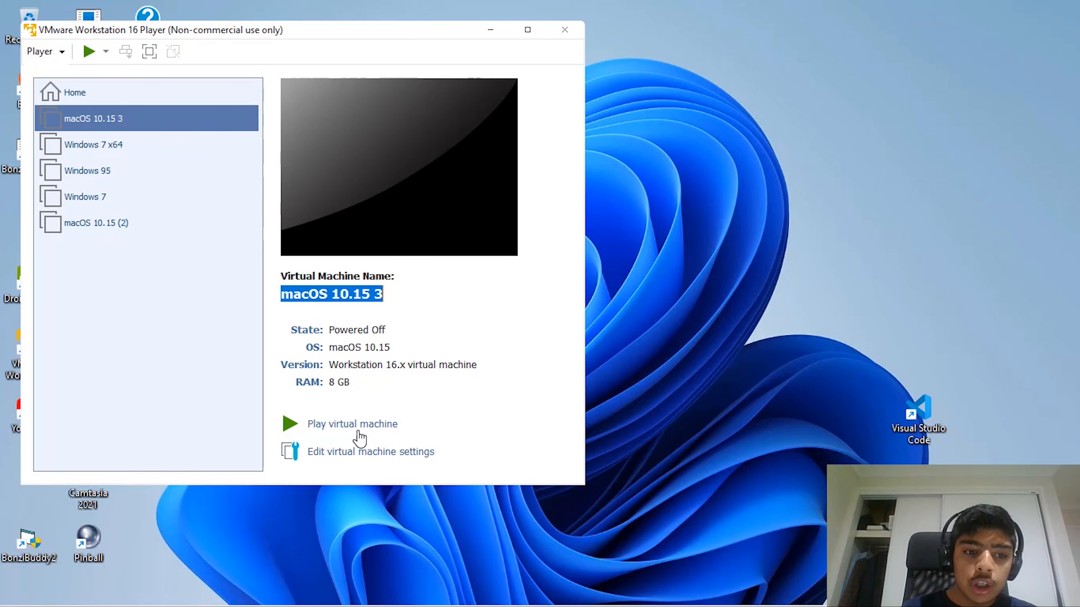
- Switch to the Brave browser and bring up the Unlocker 3.0.3 release page on GitHub
mouse_move(339, 604)
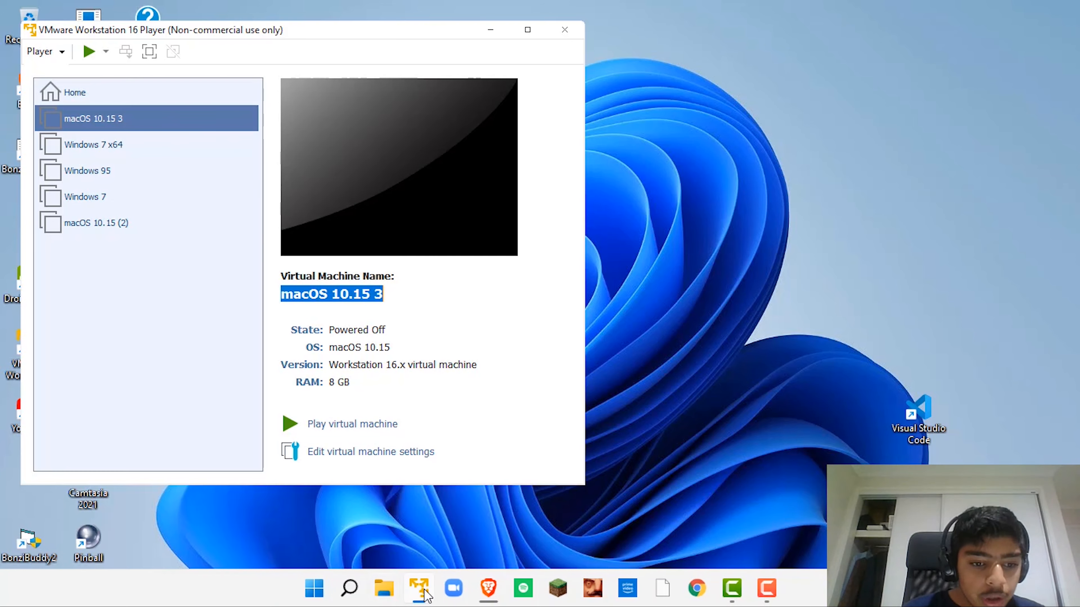
left_click(488, 589)
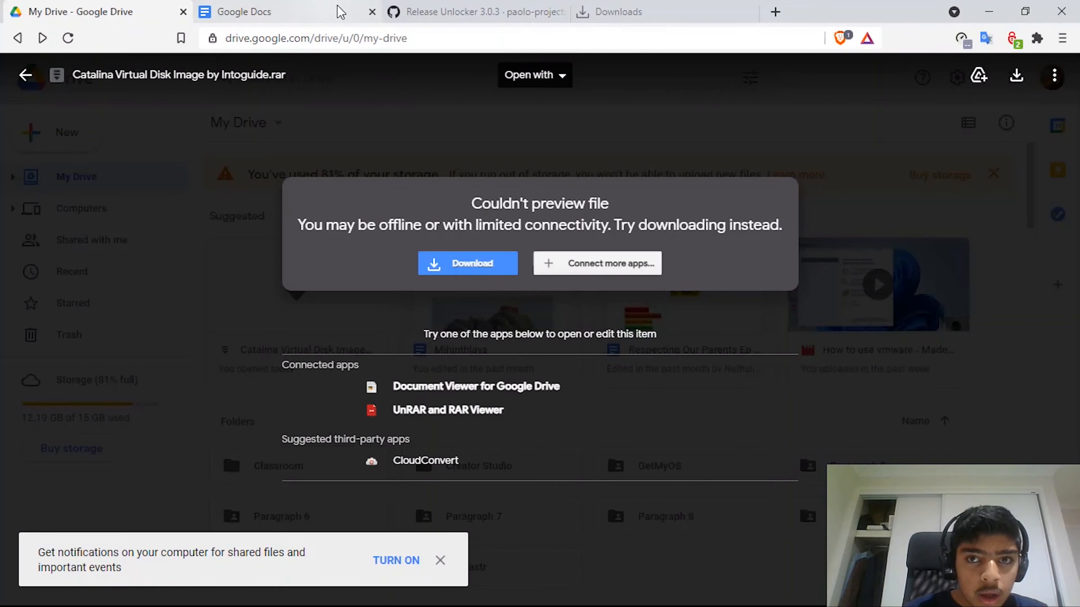
left_click(418, 12)
scroll(273, 297, "down", 2)
scroll(273, 298, "down", 2)
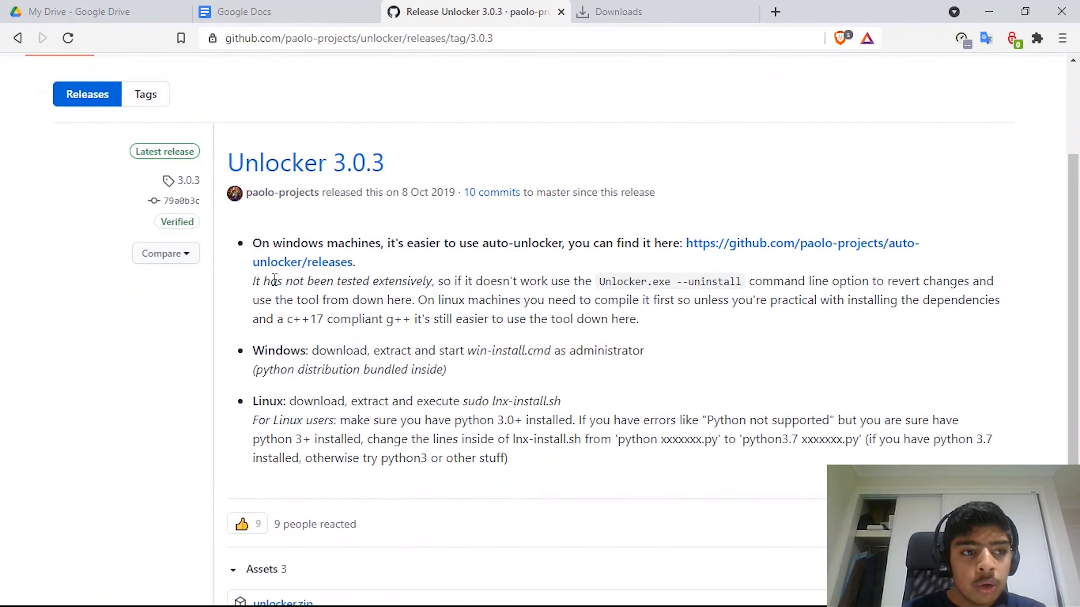
scroll(273, 298, "up", 5)
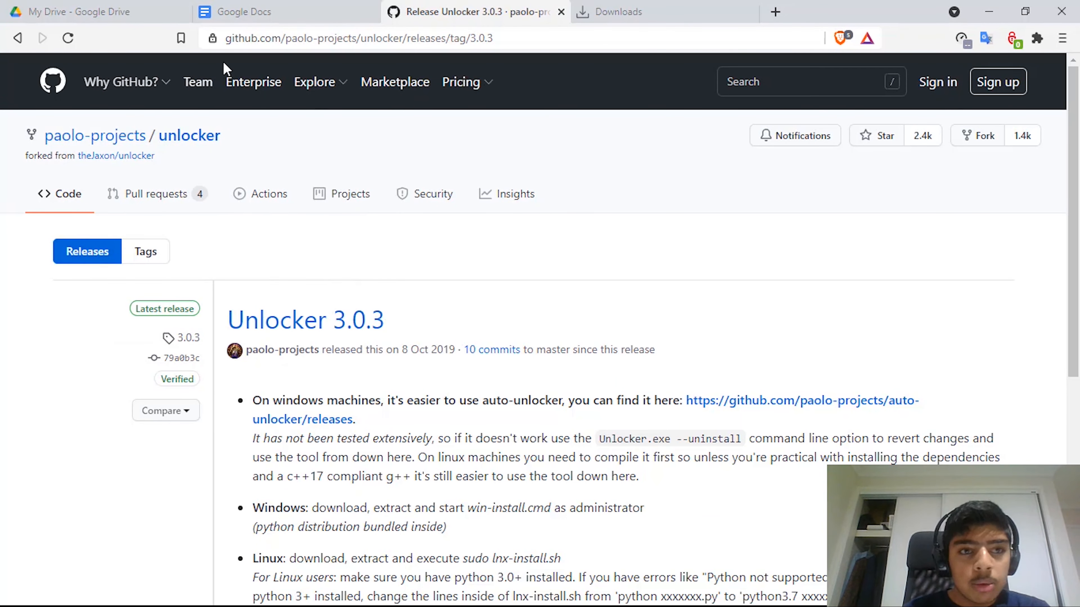
- Highlight the full web address of the Unlocker release page
left_click(497, 38)
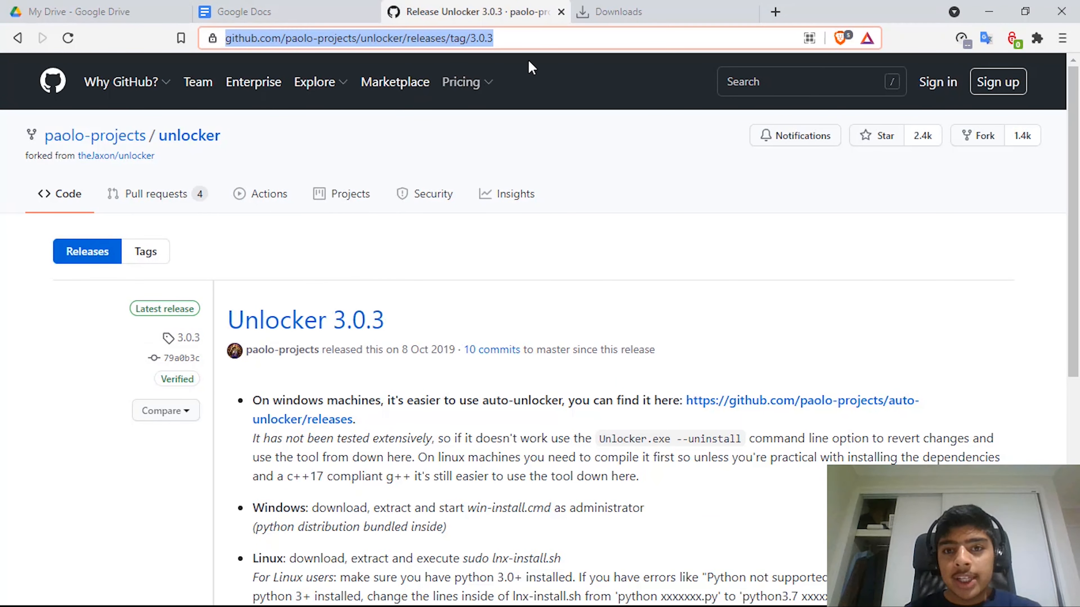
left_click(522, 43)
left_click_drag(532, 42, 231, 32)
left_click(569, 41)
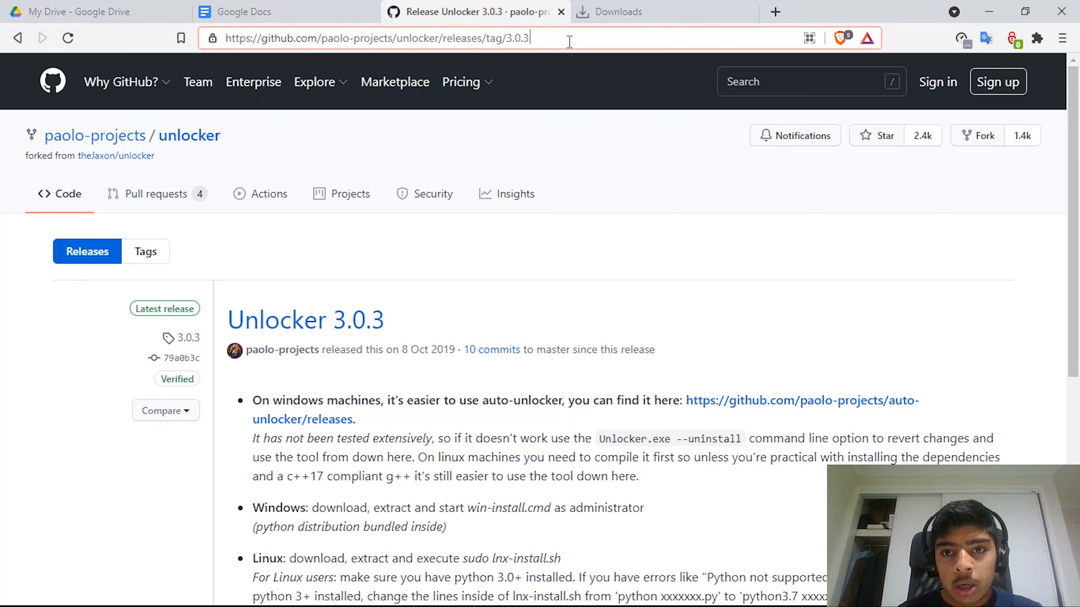
- Download unlocker.zip from the release's assets and save it to the computer
scroll(637, 162, "down", 7)
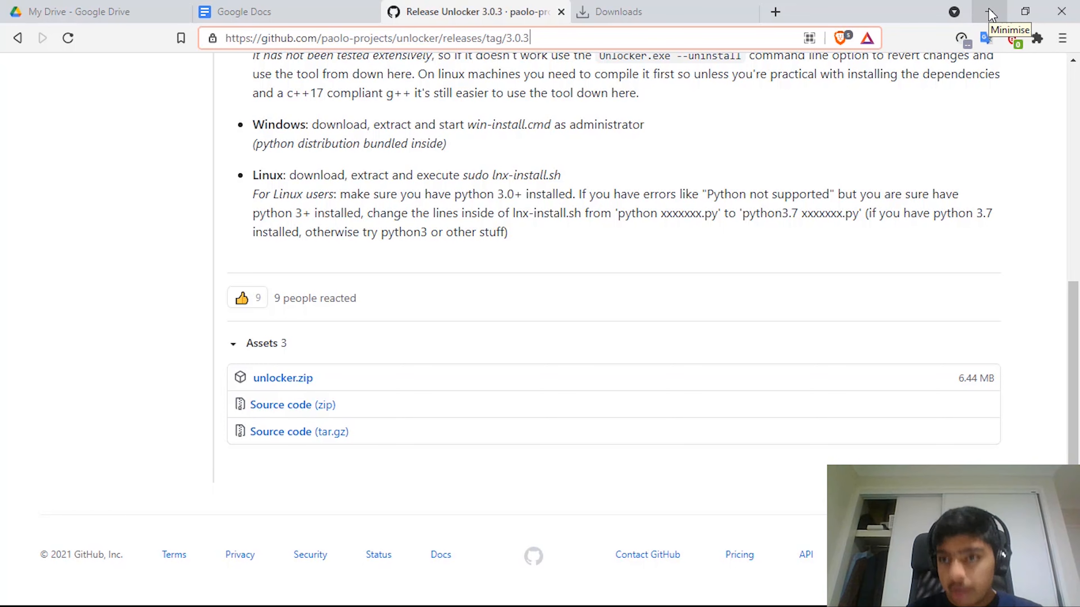
left_click(280, 377)
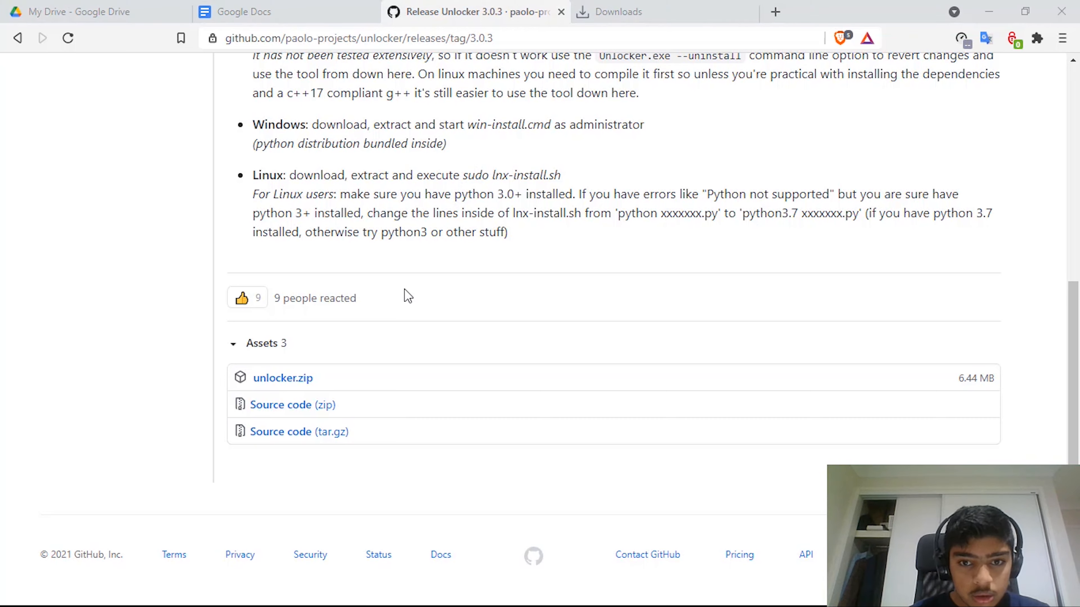
left_click(625, 401)
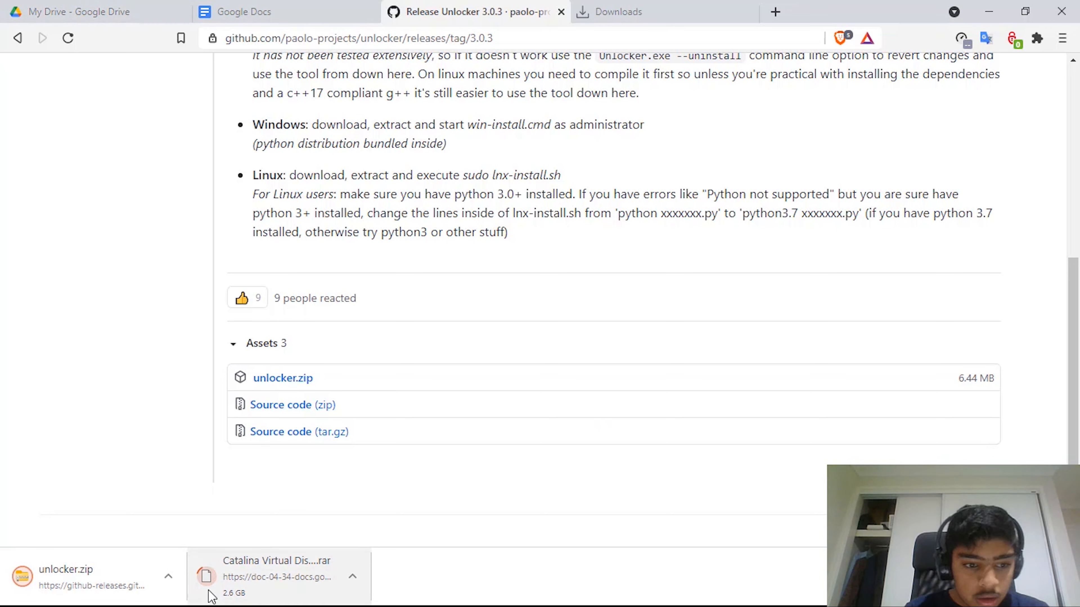
- Open the Downloads folder in a new File Explorer window and minimise the browser
key("super")
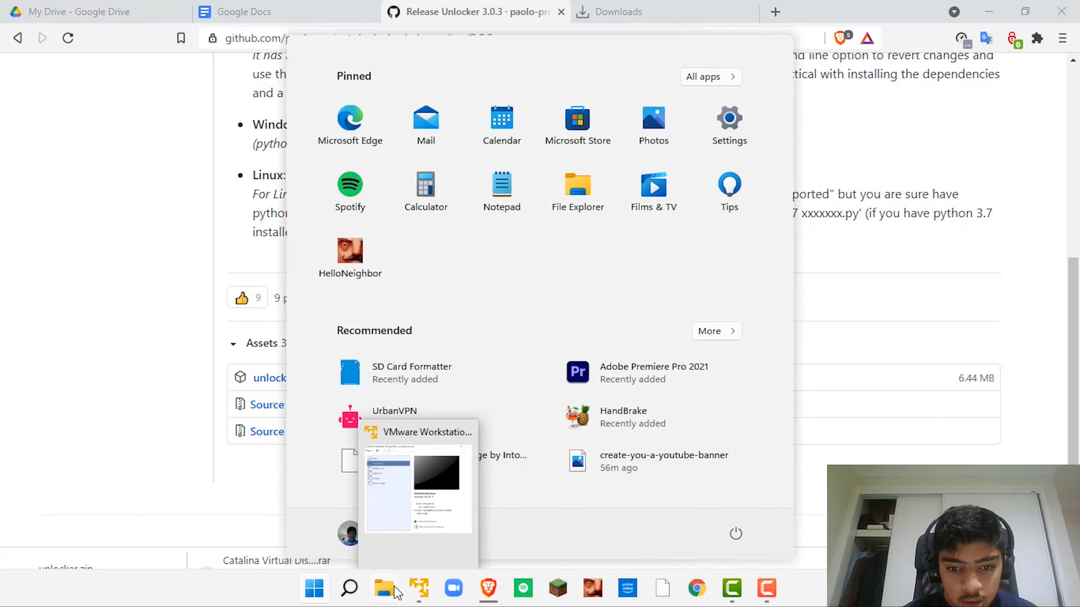
key("super")
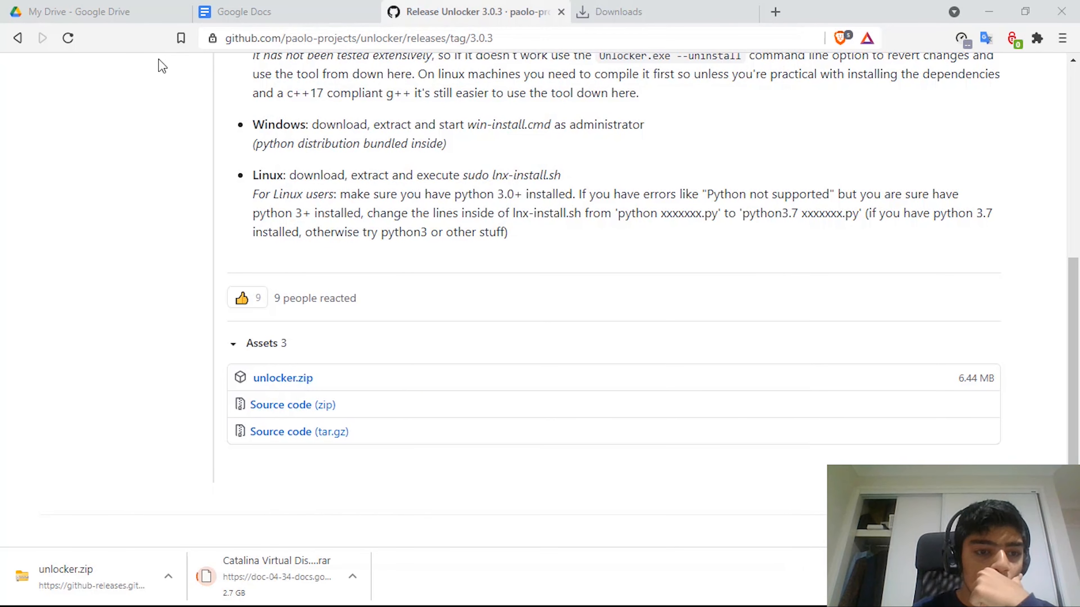
key("super+e")
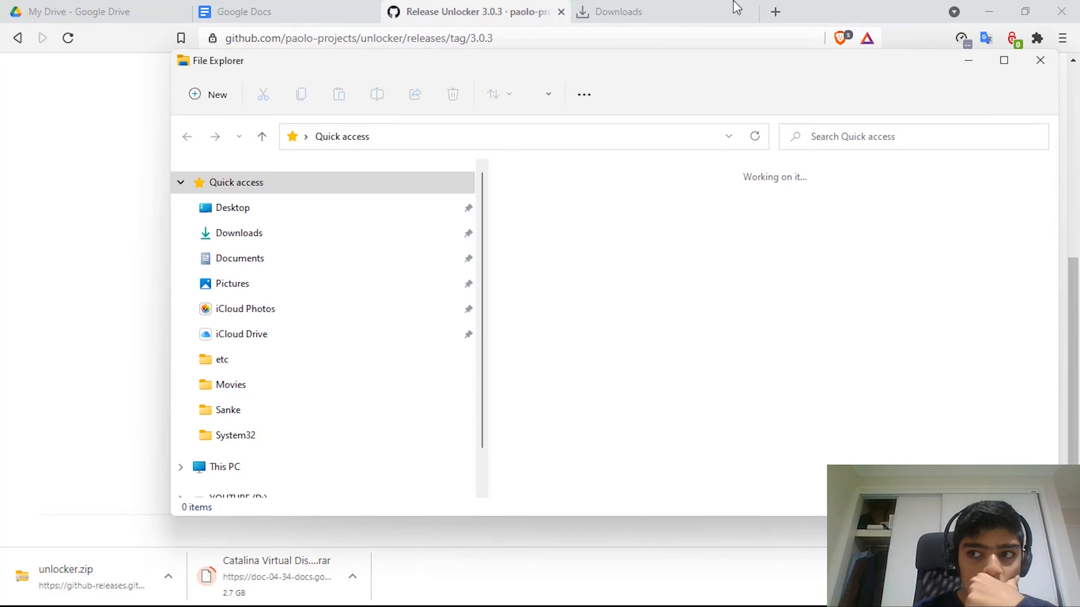
left_click(989, 12)
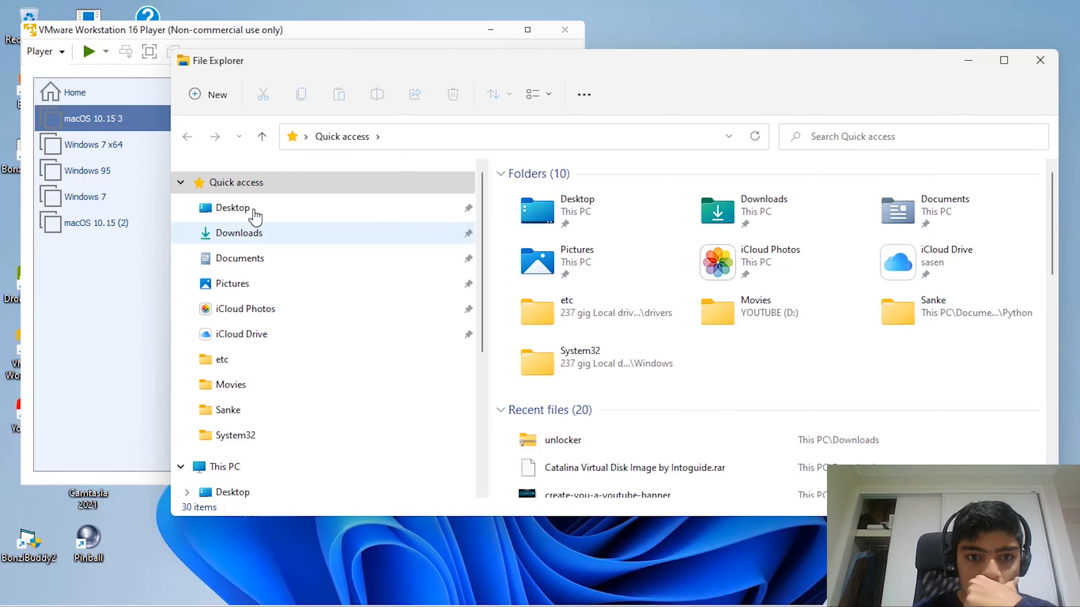
left_click(259, 236)
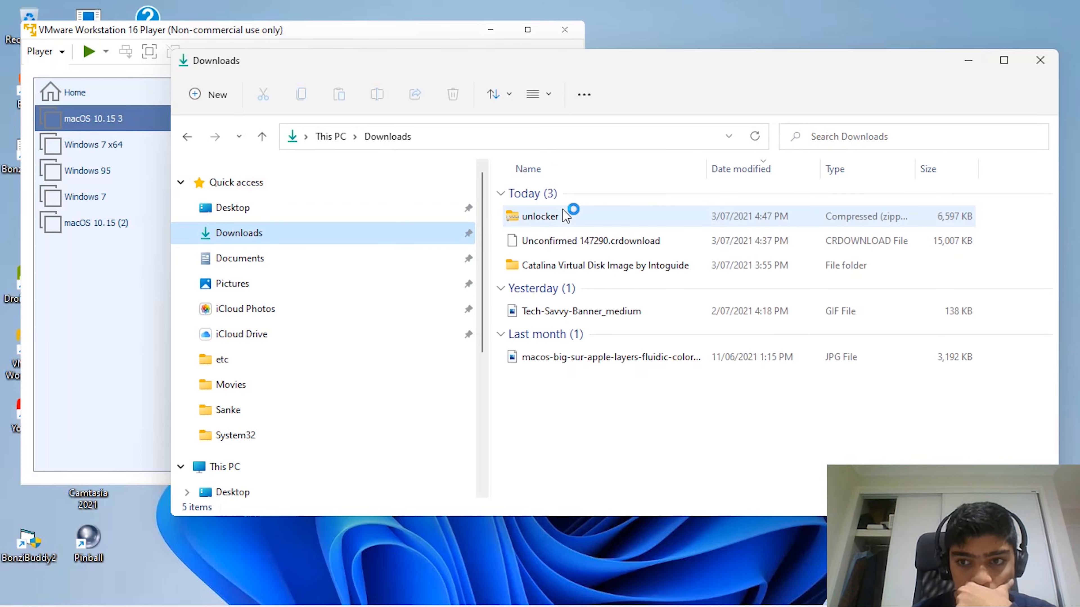
- Extract the unlocker archive with 7-Zip into its own "unlocker" folder in Downloads
right_click(565, 215)
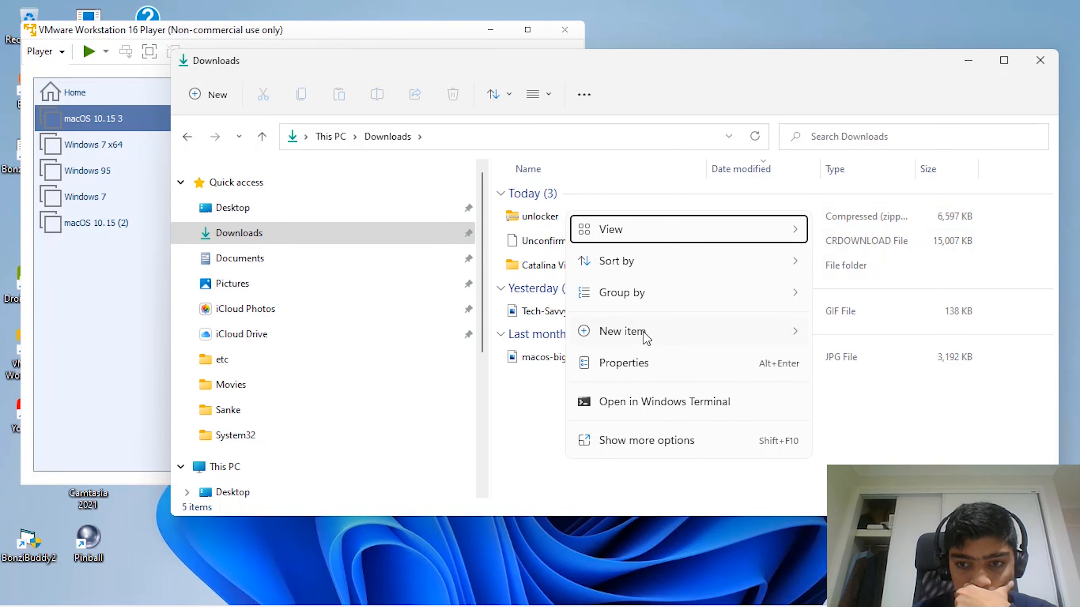
left_click(648, 450)
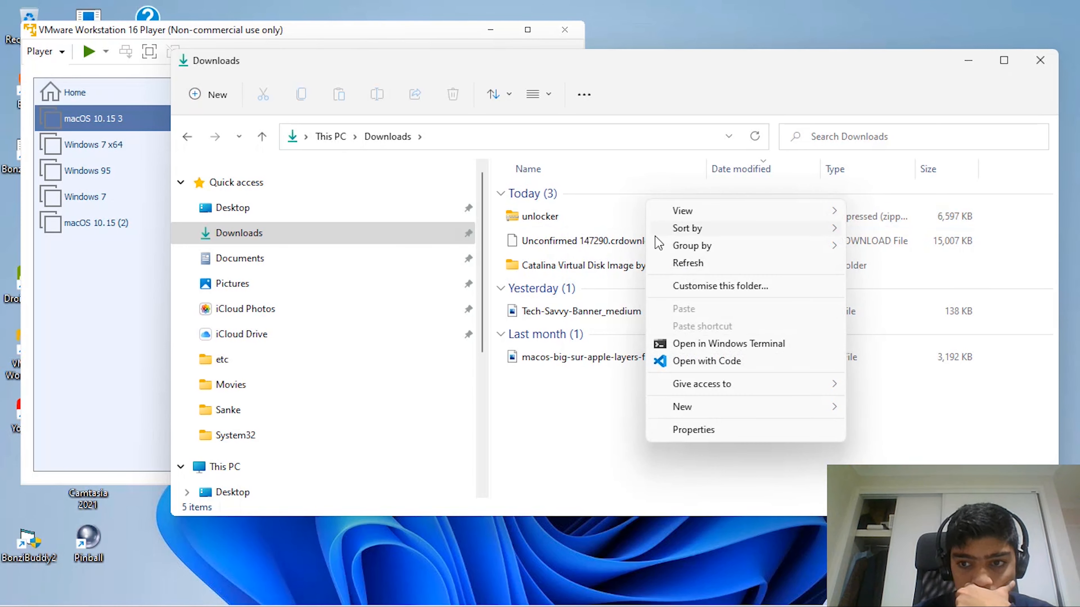
left_click(541, 215)
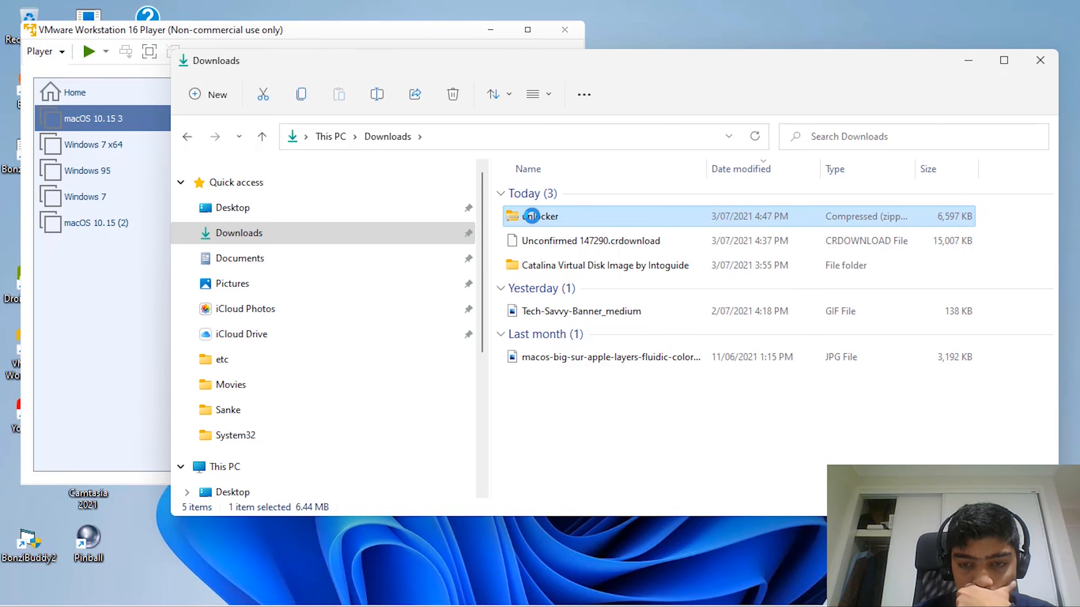
right_click(532, 216)
left_click(631, 575)
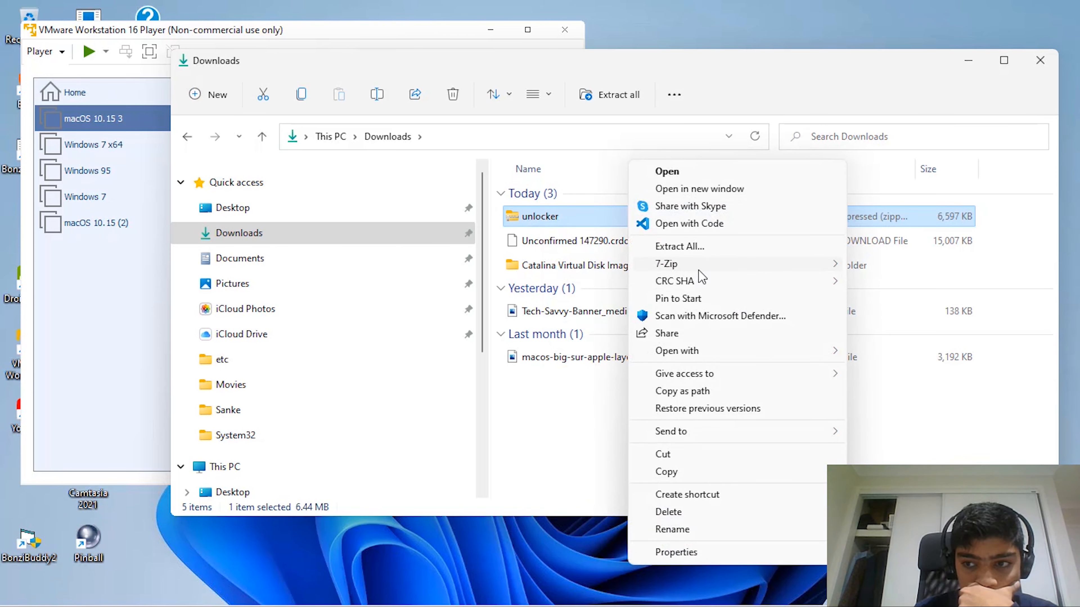
mouse_move(699, 272)
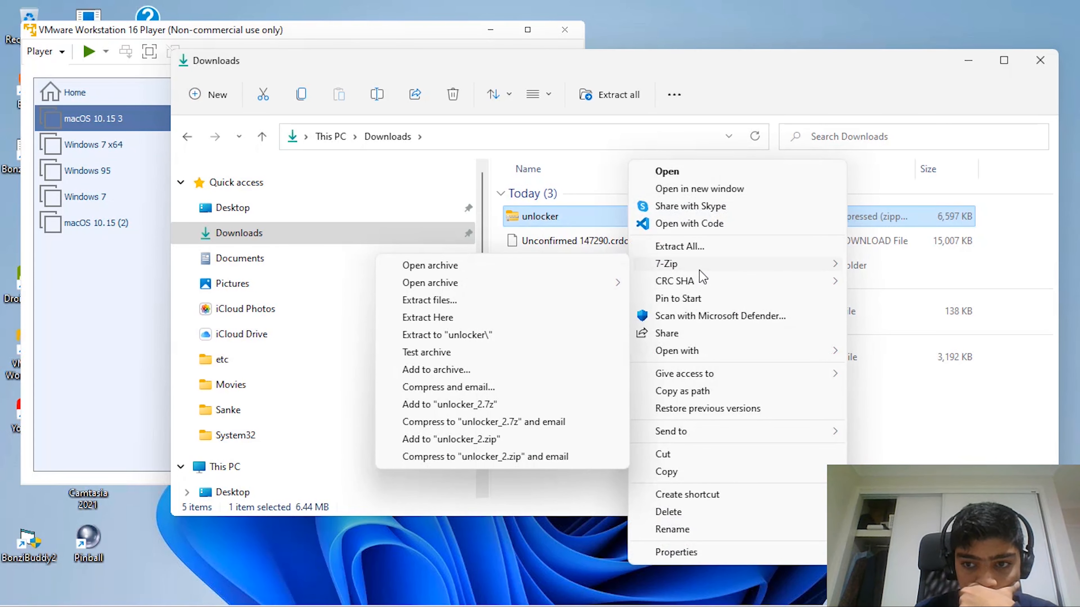
left_click(457, 336)
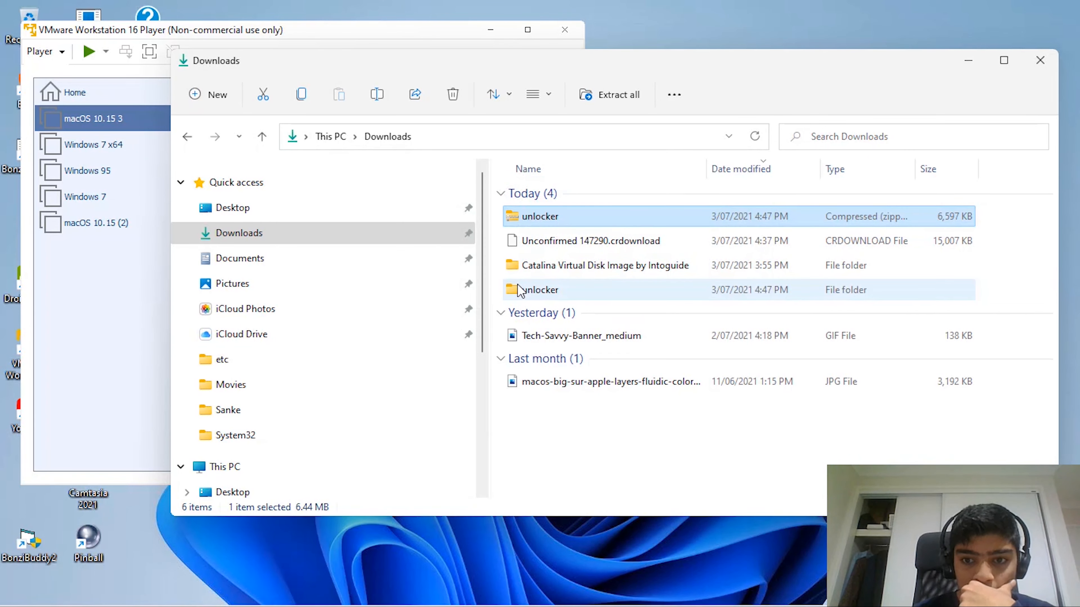
- Open the extracted unlocker folder and look through its files down to the Windows install scripts
left_click(539, 293)
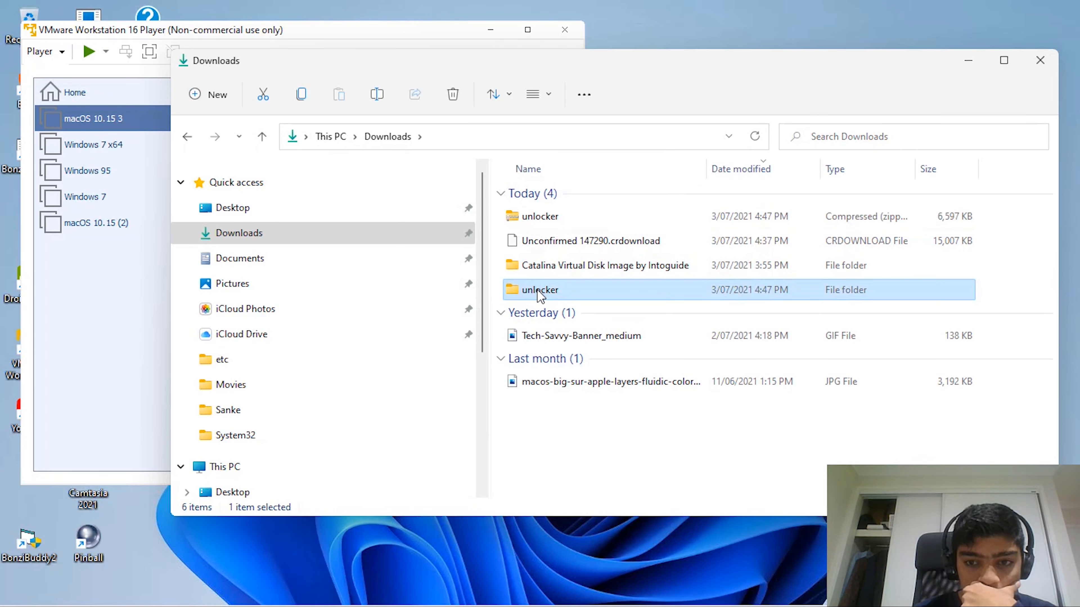
double_click(540, 294)
scroll(536, 292, "down", 3)
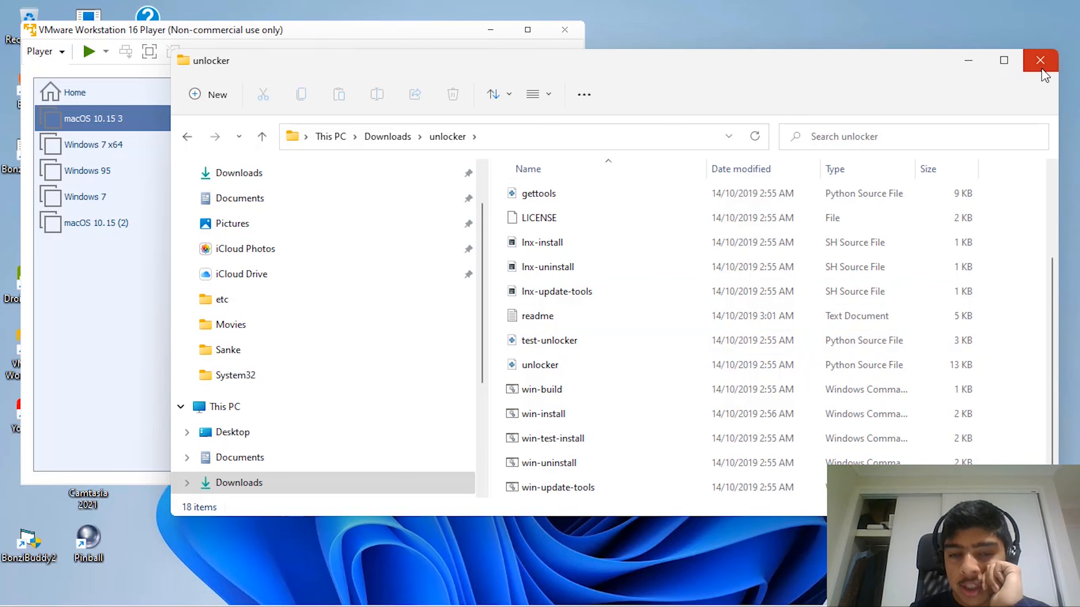
- Return from the unlocker folder to Downloads, select the unlocker archive, and minimise the File Explorer window
left_click(373, 135)
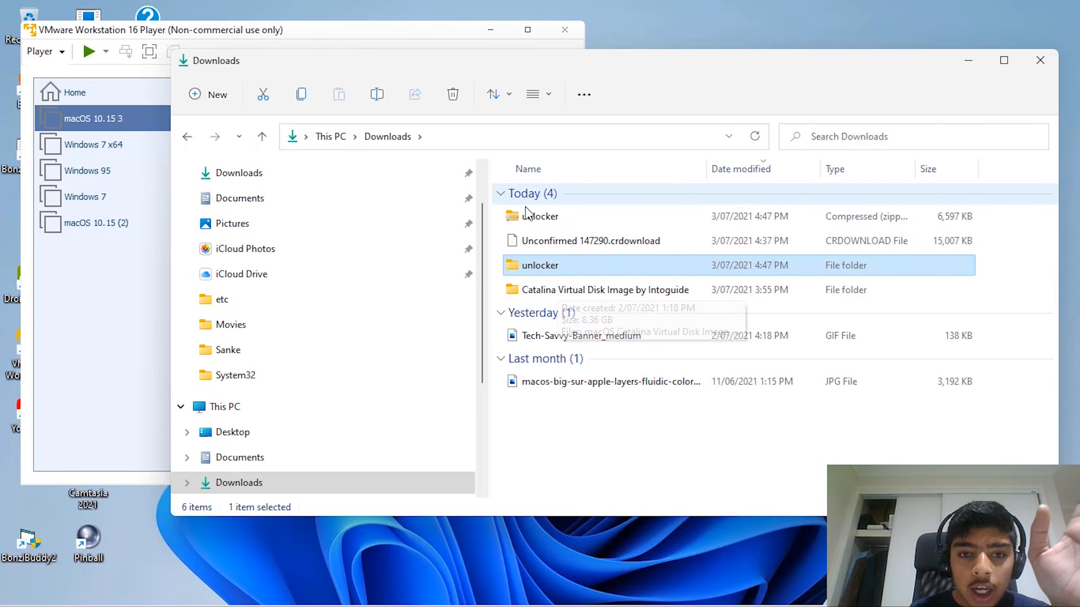
left_click(534, 221)
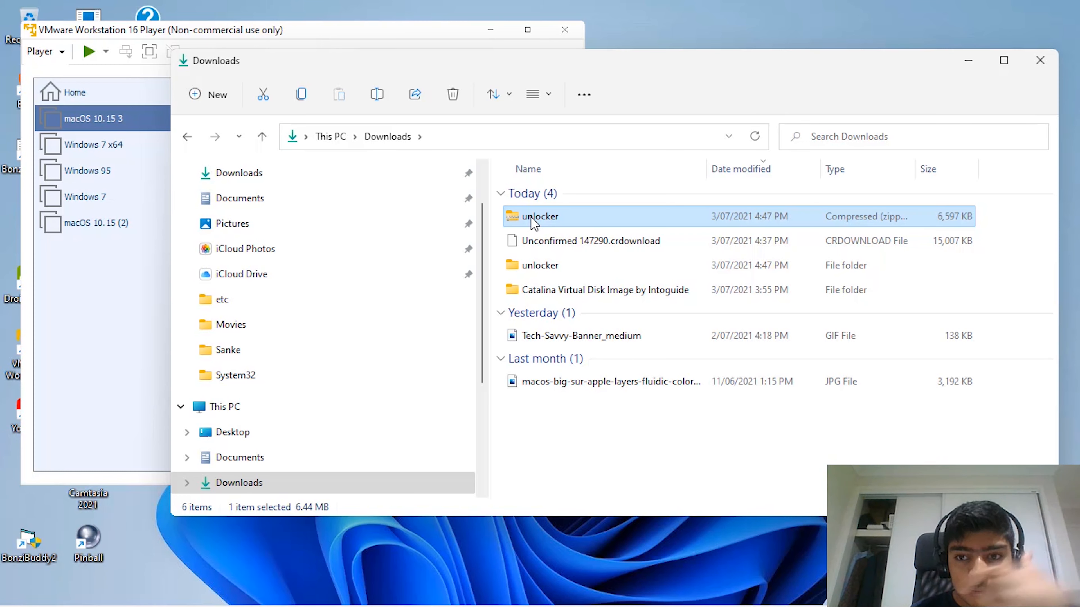
right_click(534, 221)
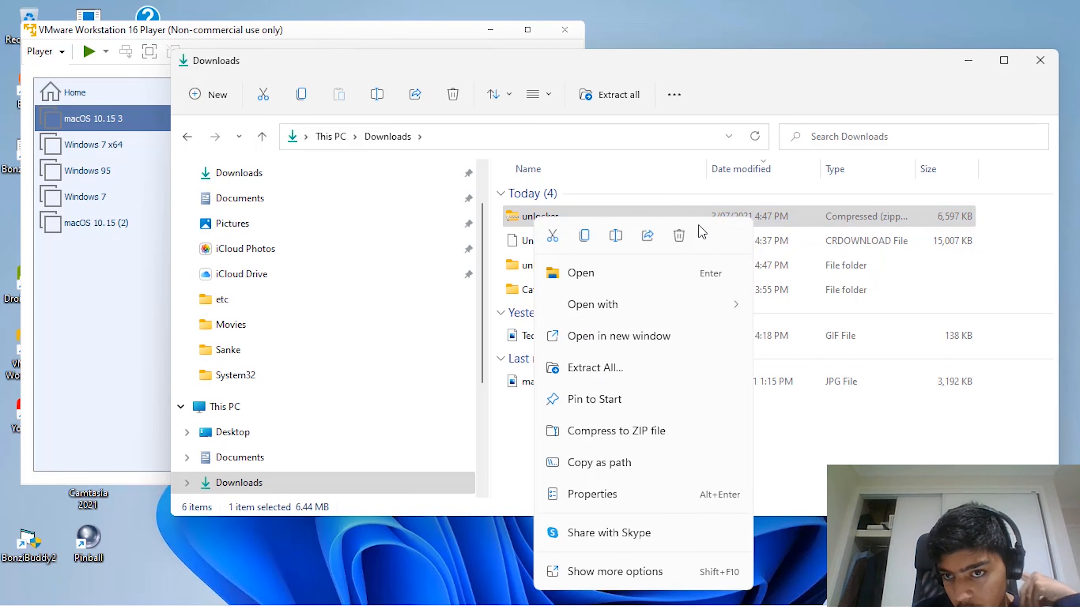
left_click(761, 196)
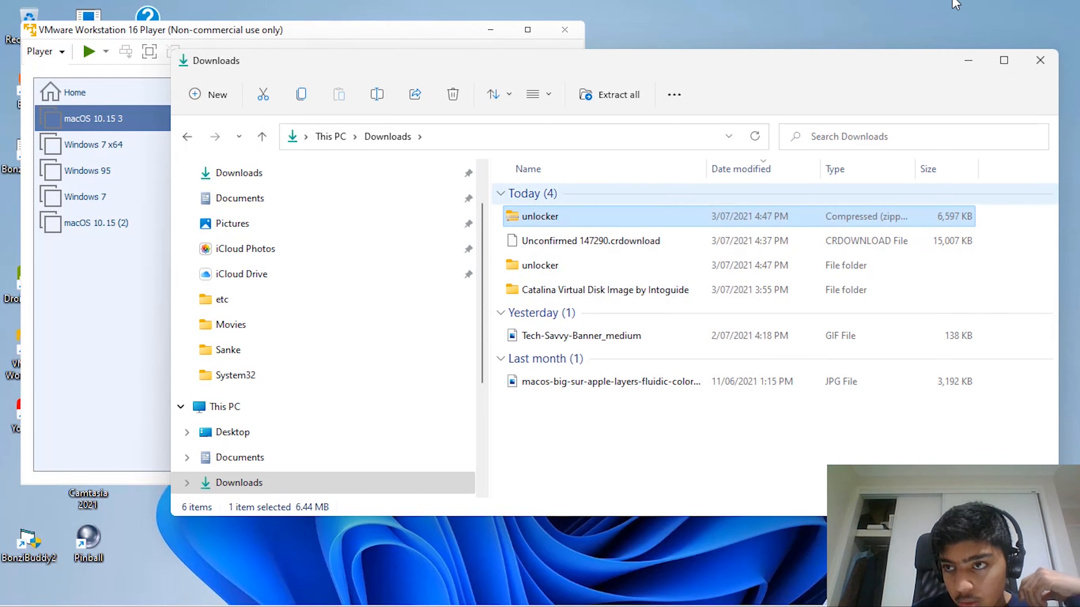
left_click(969, 64)
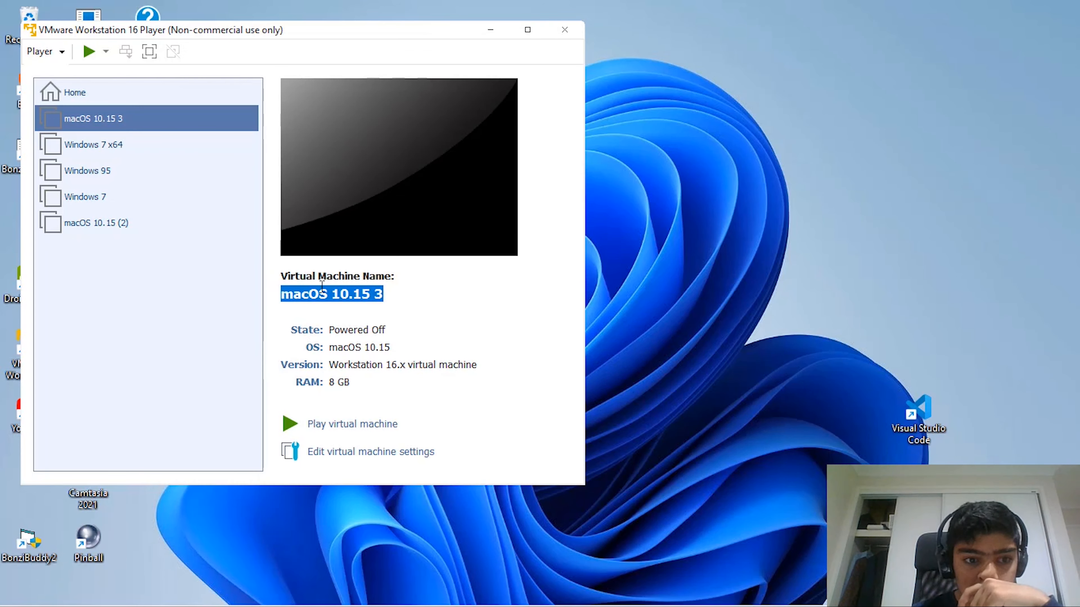
- Power on the macOS 10.15 3 virtual machine and maximise its window
left_click(359, 425)
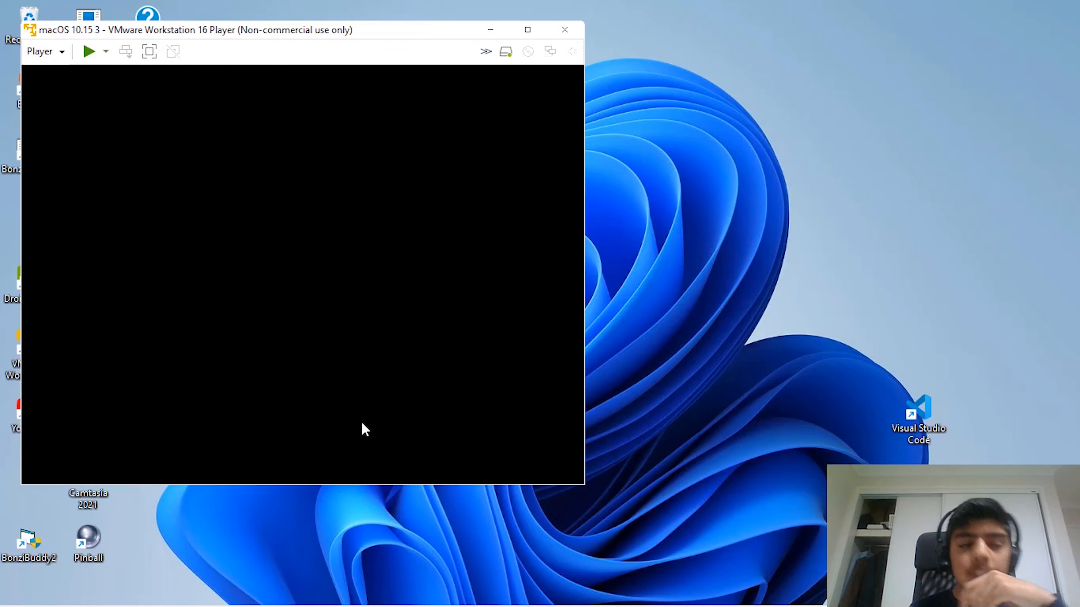
left_click(527, 25)
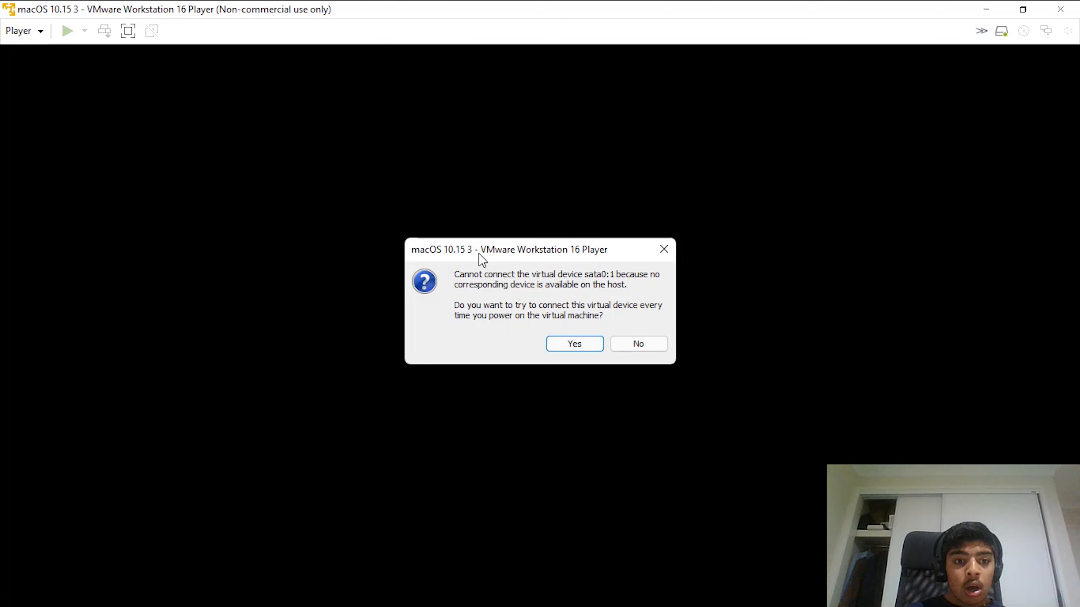
- Read through the message about virtual device sata0:1 and agree to try connecting it at every power-on
left_click_drag(477, 242, 612, 182)
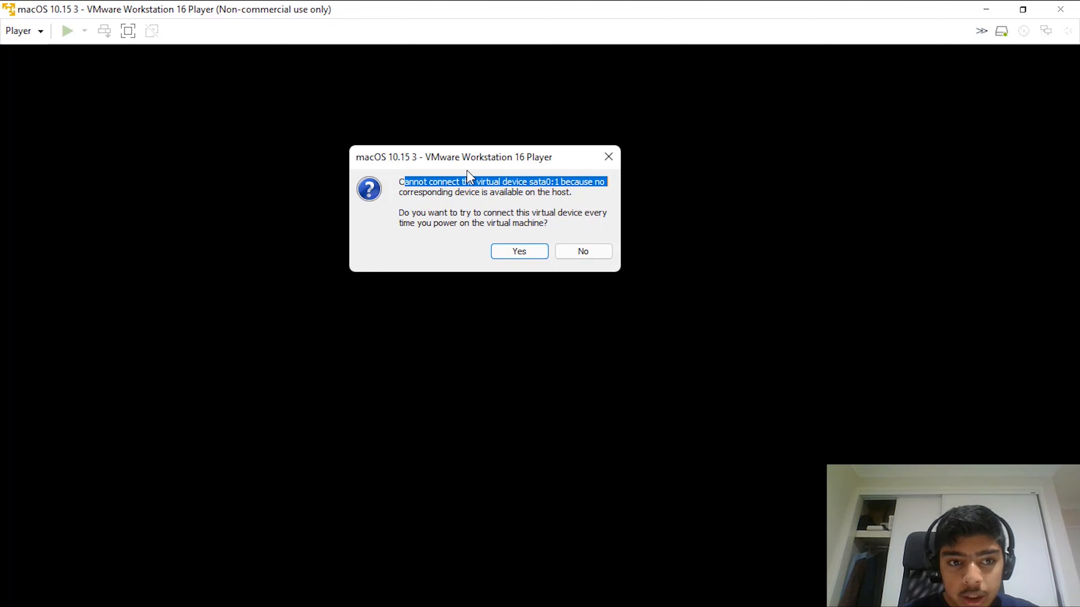
left_click(420, 191)
left_click_drag(407, 192, 590, 202)
left_click(590, 201)
mouse_move(399, 212)
left_mouse_down()
mouse_move(595, 223)
mouse_move(389, 214)
left_mouse_up()
left_click(595, 224)
left_click(436, 211)
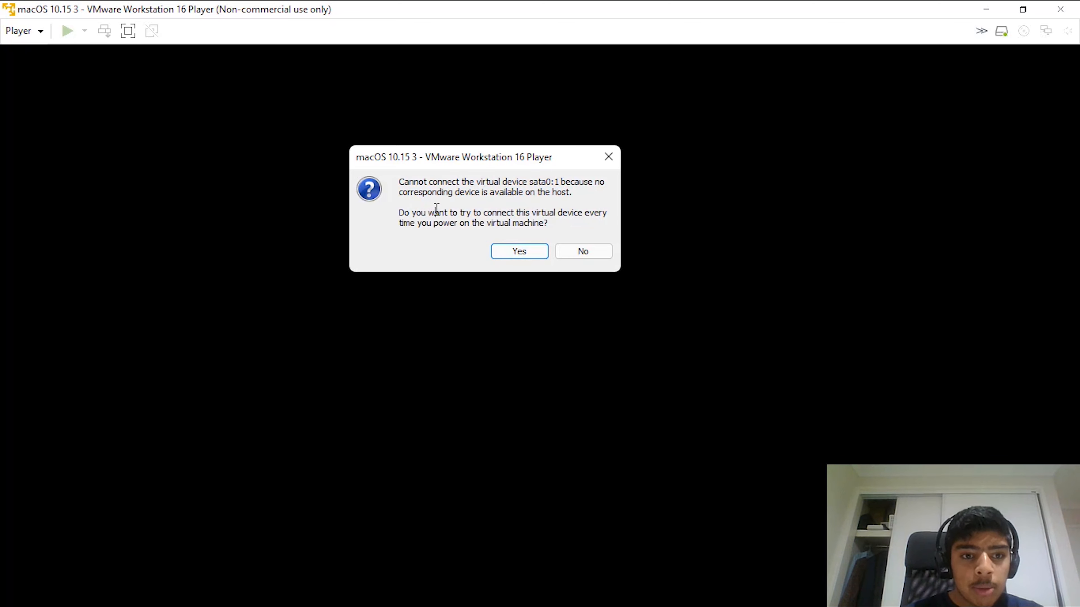
left_click(533, 255)
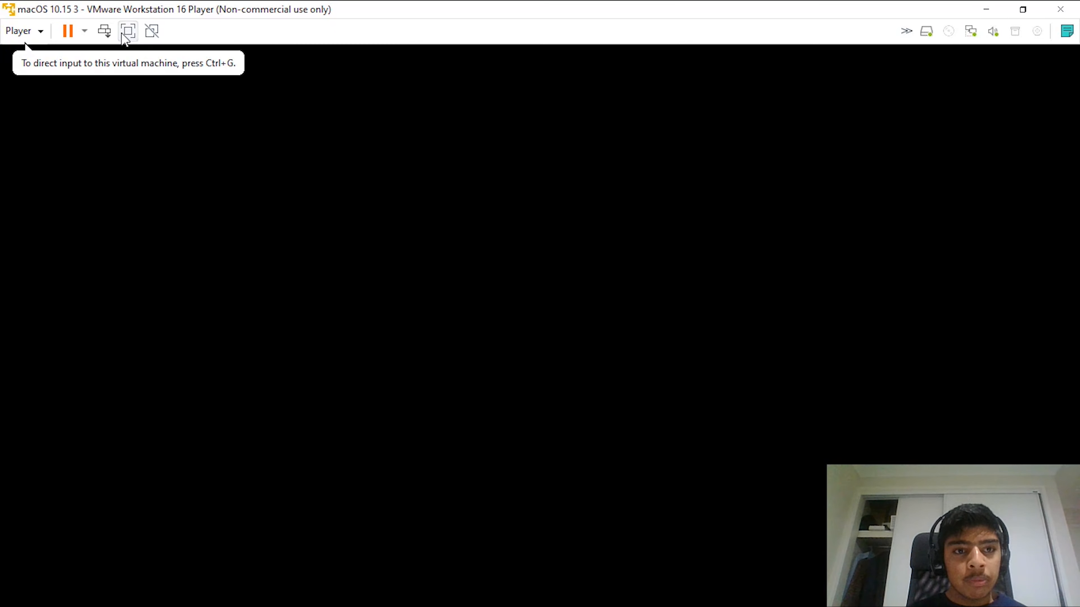
- Switch the running macOS virtual machine to full-screen mode
left_click(128, 30)
left_click(364, 80)
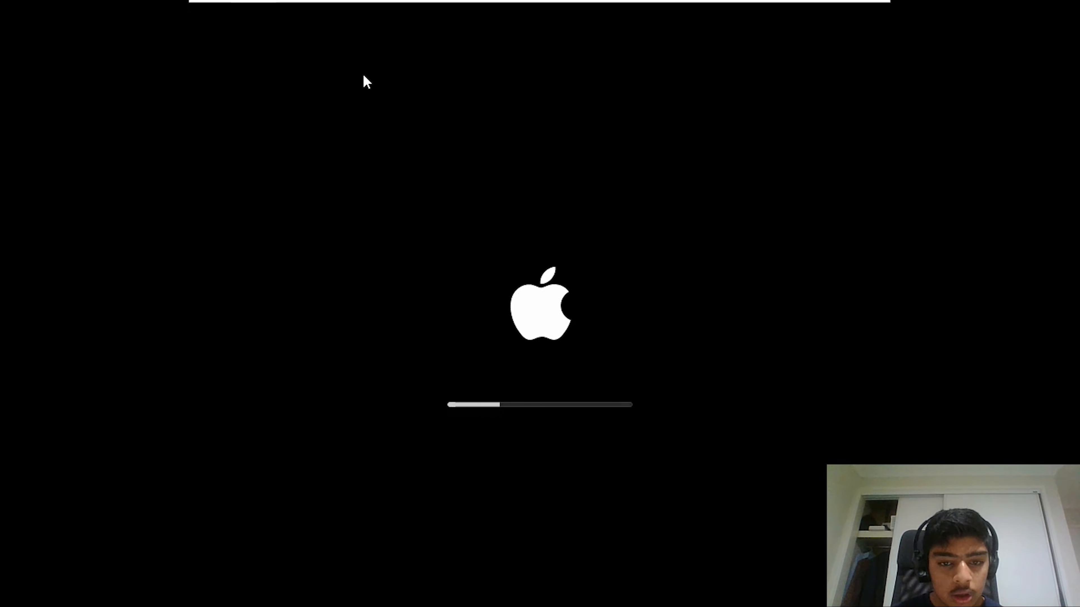
key("alt+Tab")
key("alt+Tab")
key("alt+Tab")
key("alt+Tab")
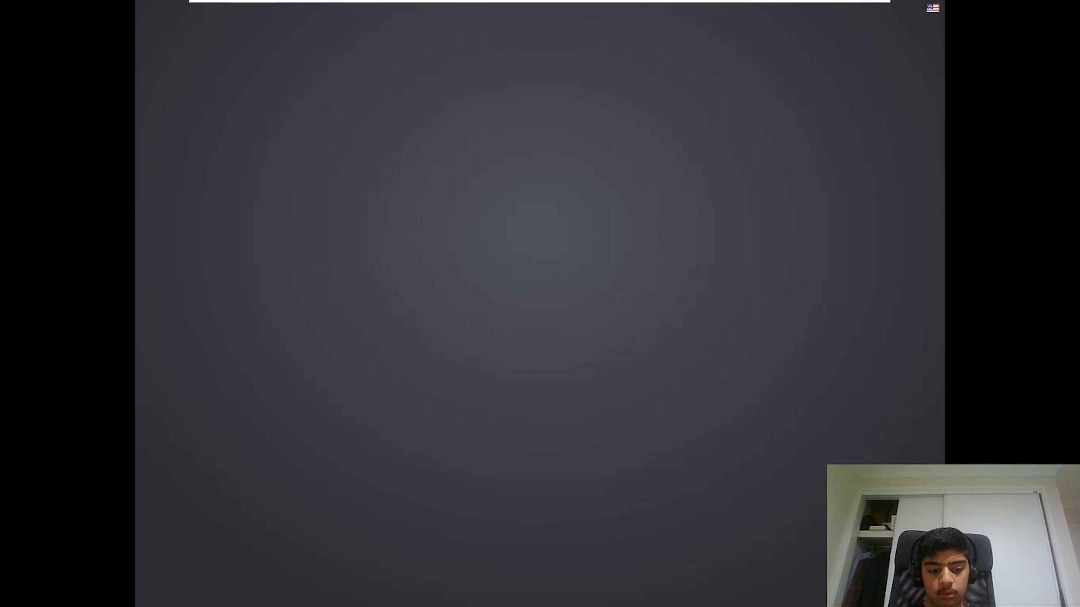
key("alt+Tab")
key("alt+Tab")
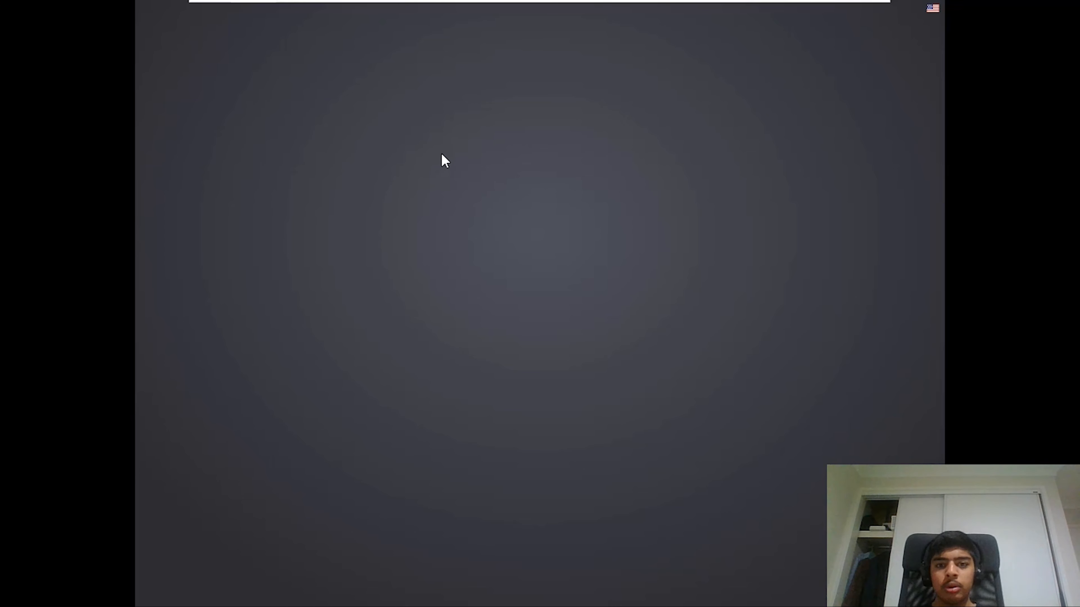
key("alt+Tab")
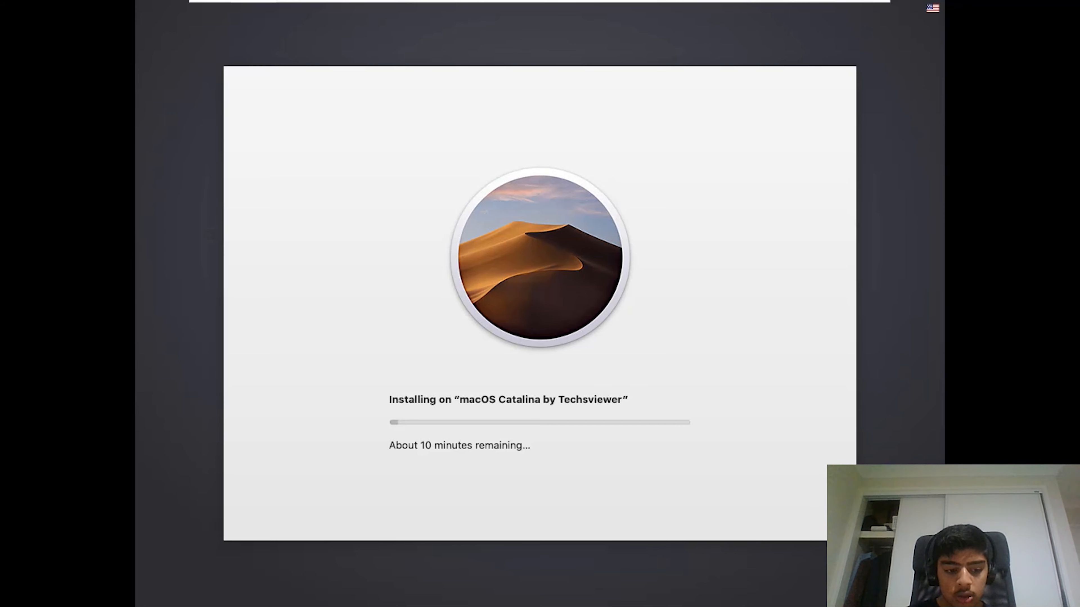
key("alt+Tab")
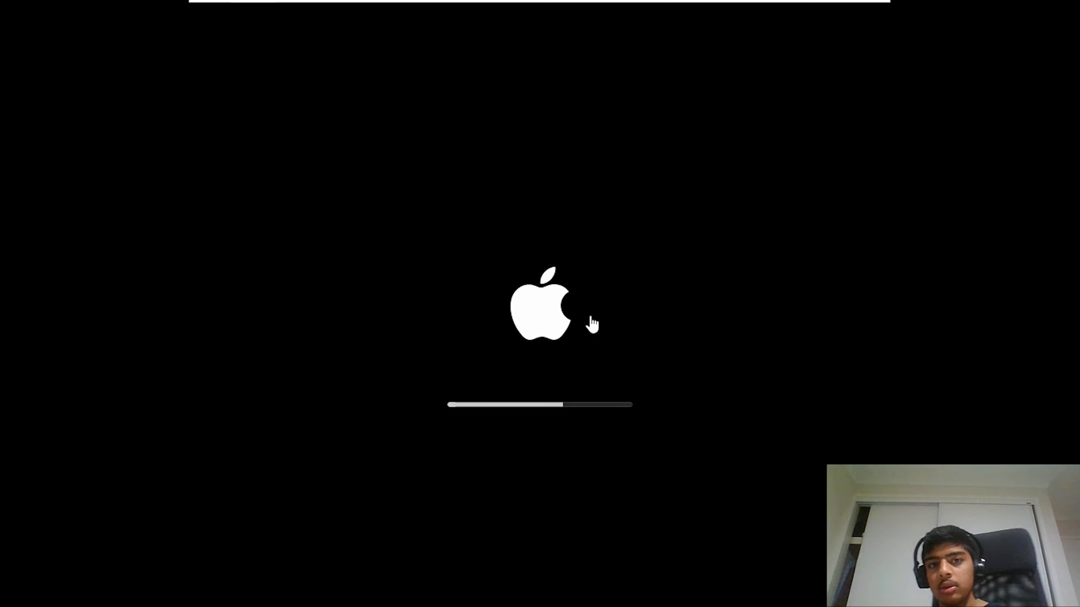
mouse_move(601, 3)
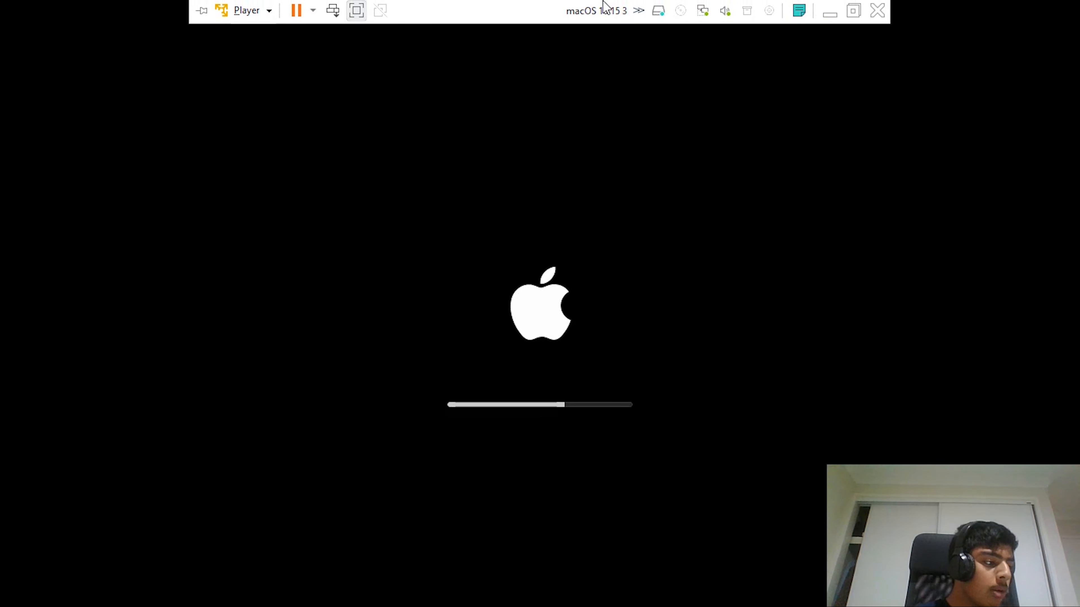